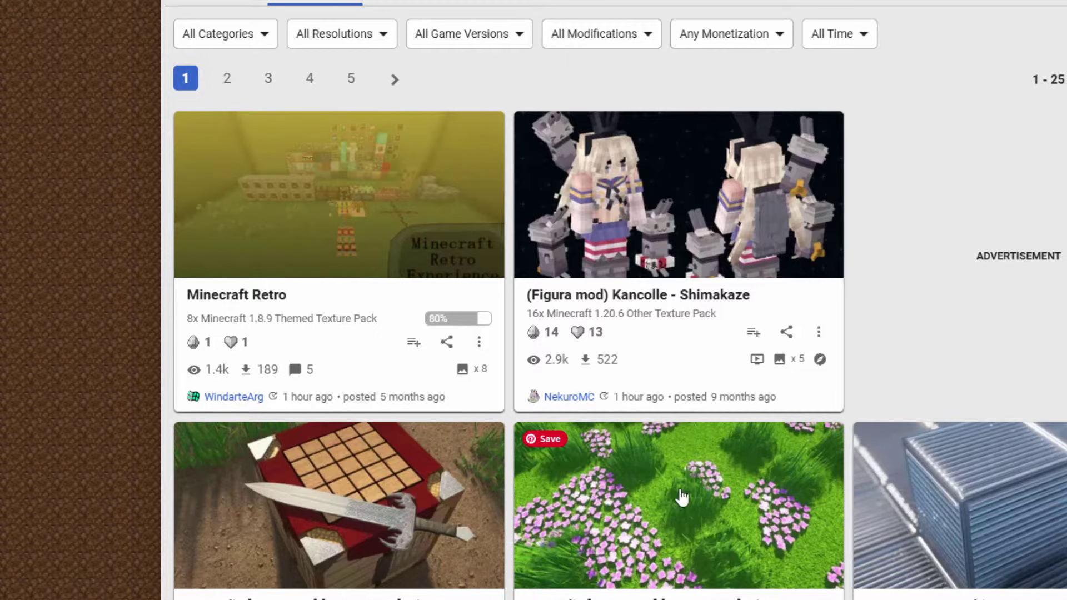
Step: Browse the list of Minecraft texture packs on the first results page
scroll(683, 504, "down", 10)
scroll(704, 483, "down", 3)
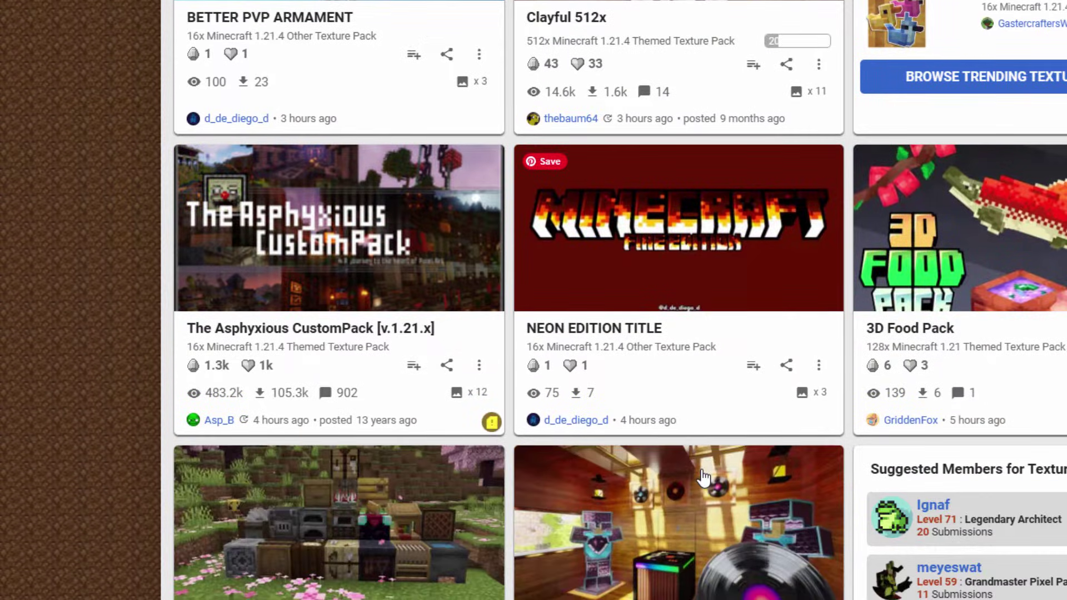
scroll(703, 475, "down", 5)
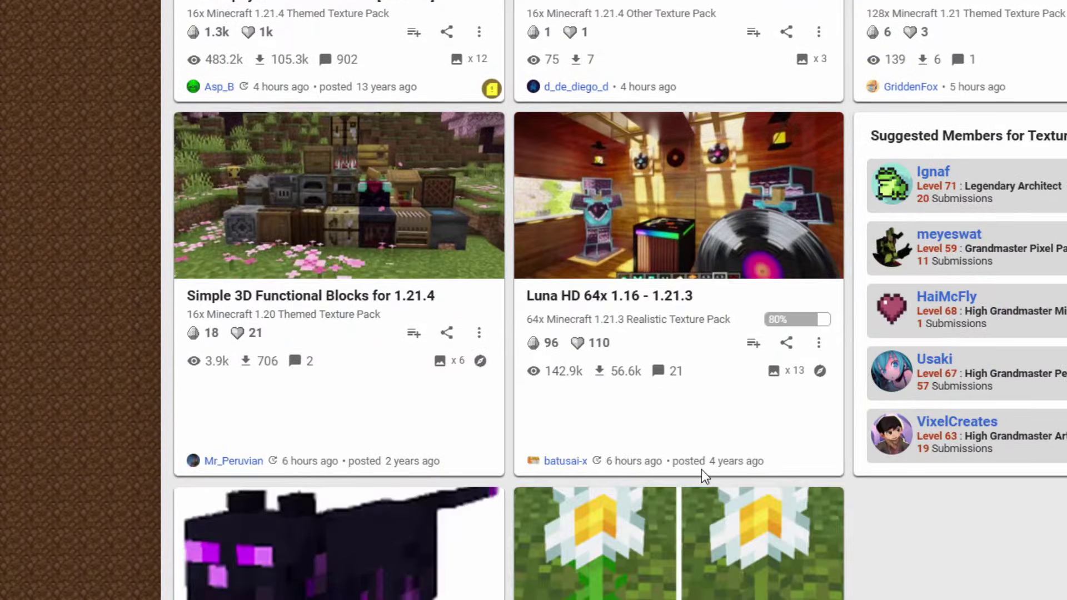
scroll(702, 472, "down", 3)
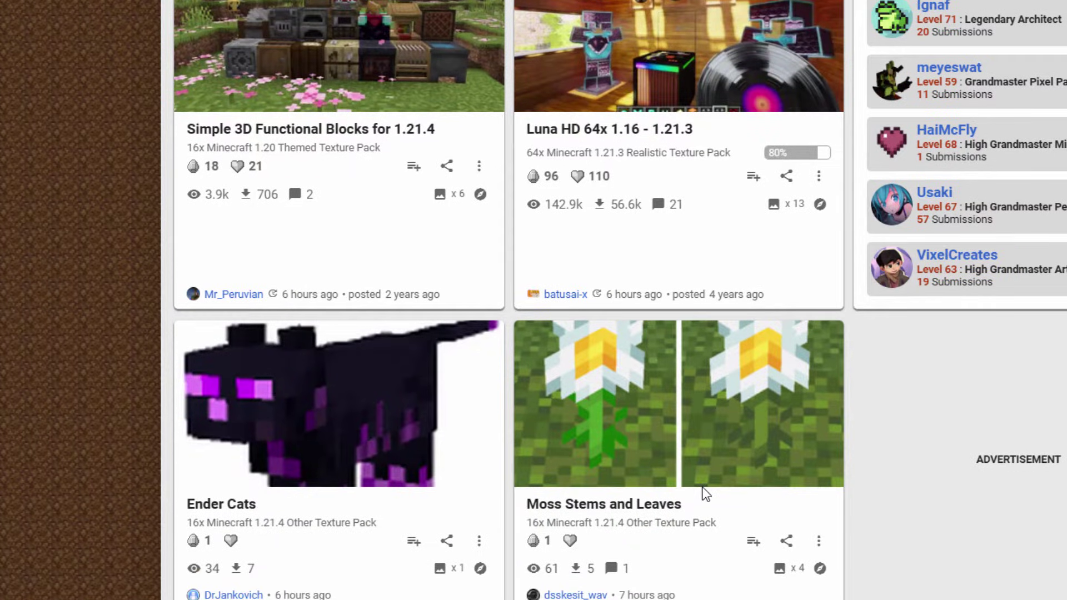
scroll(704, 494, "up", 7)
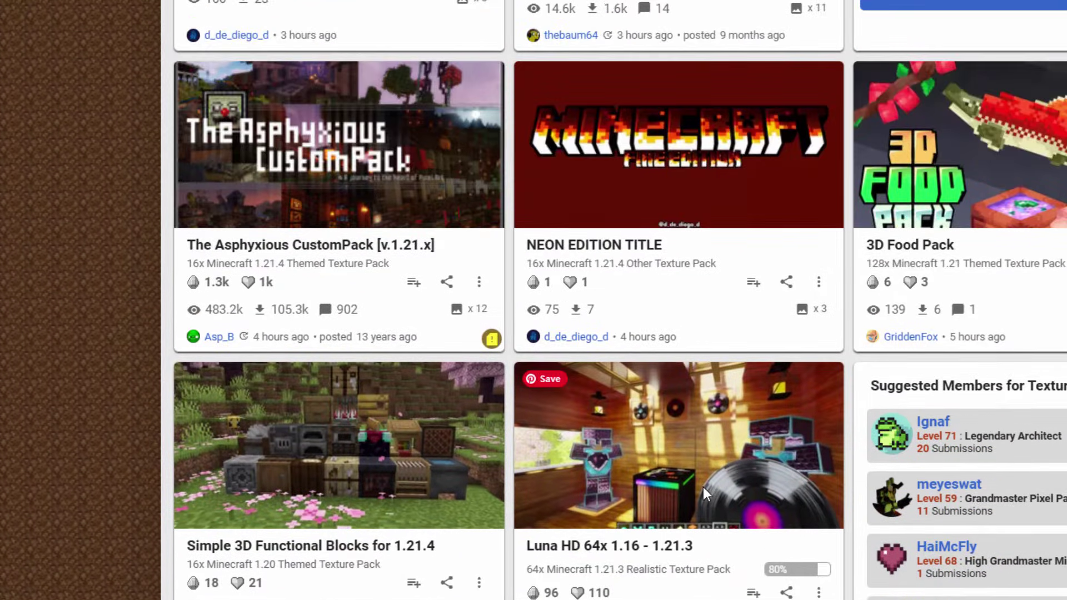
scroll(702, 486, "up", 5)
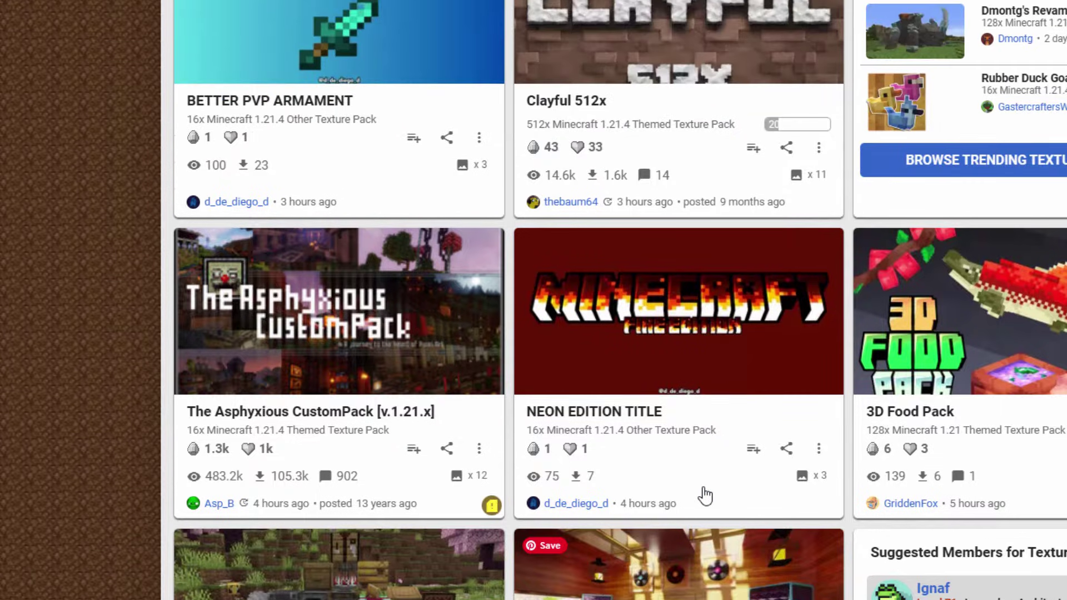
scroll(703, 494, "up", 10)
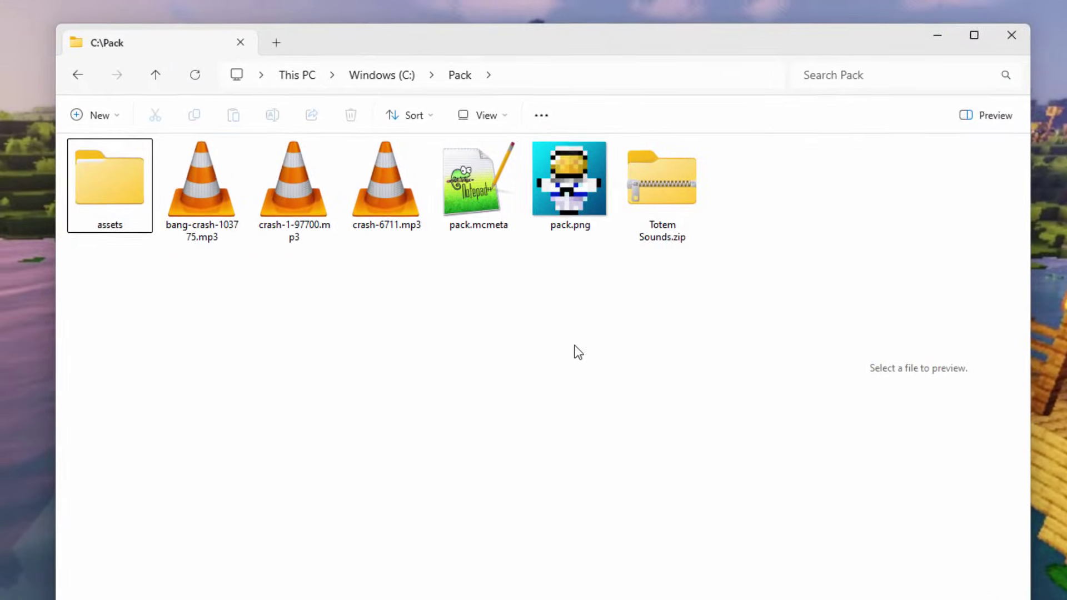
Step: Check in the Pack folder's display options whether file name extensions are shown
left_click(611, 230)
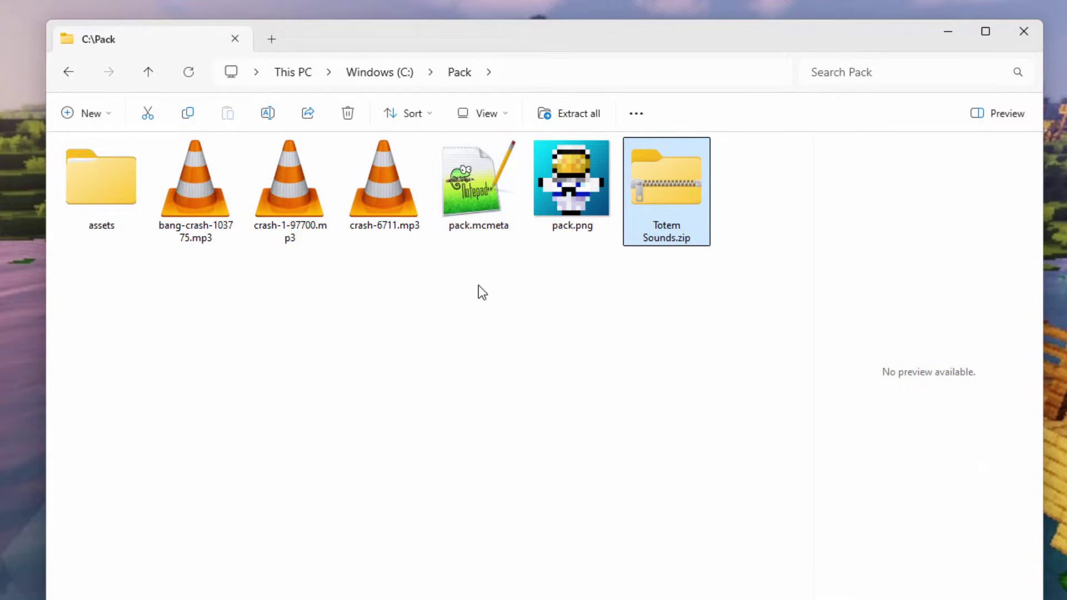
left_click(502, 114)
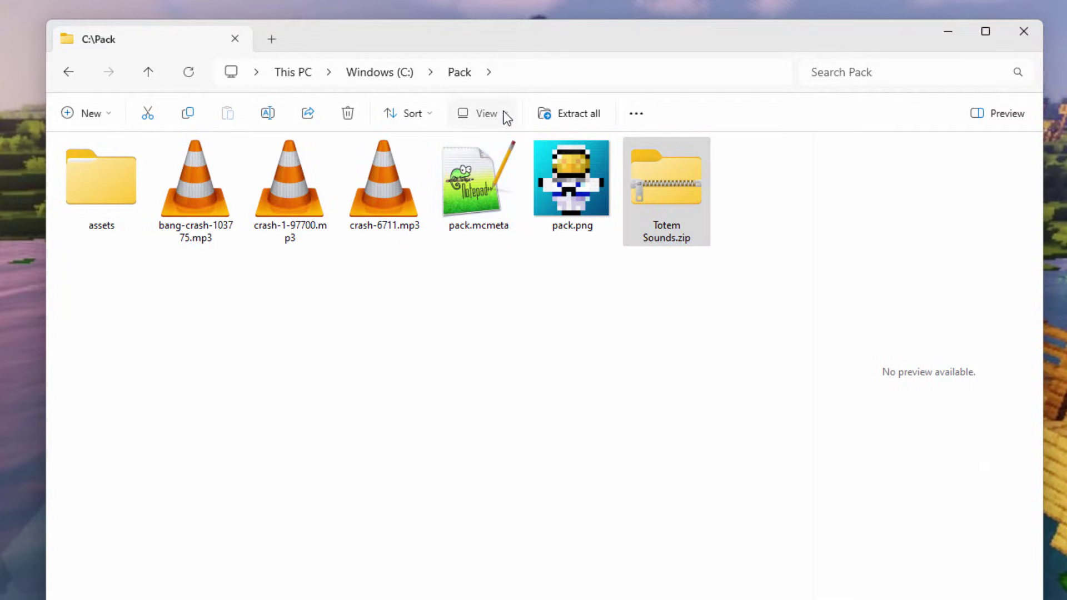
mouse_move(485, 433)
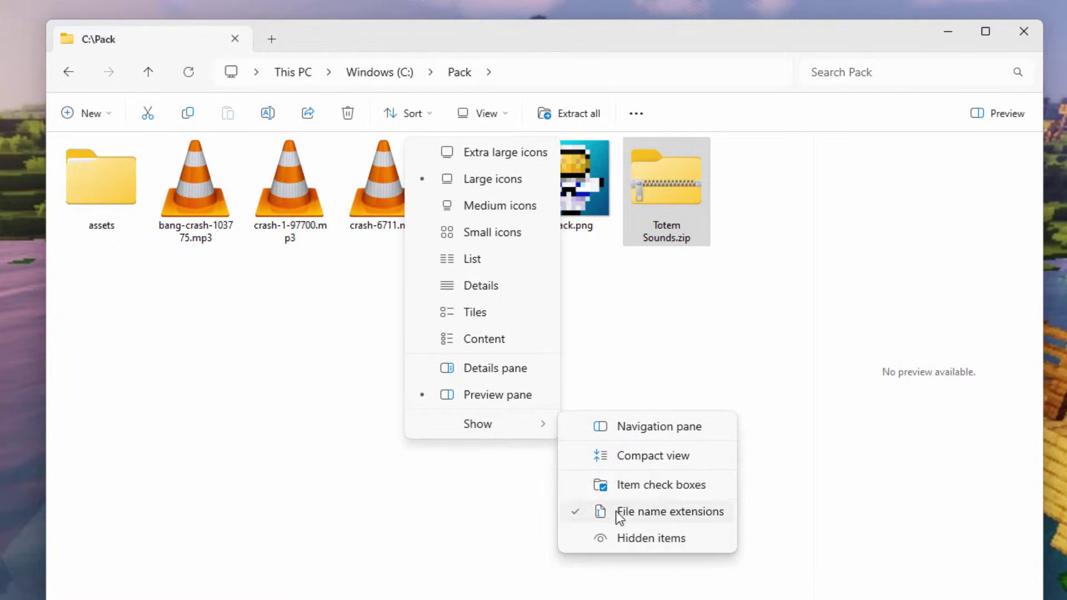
left_click(595, 382)
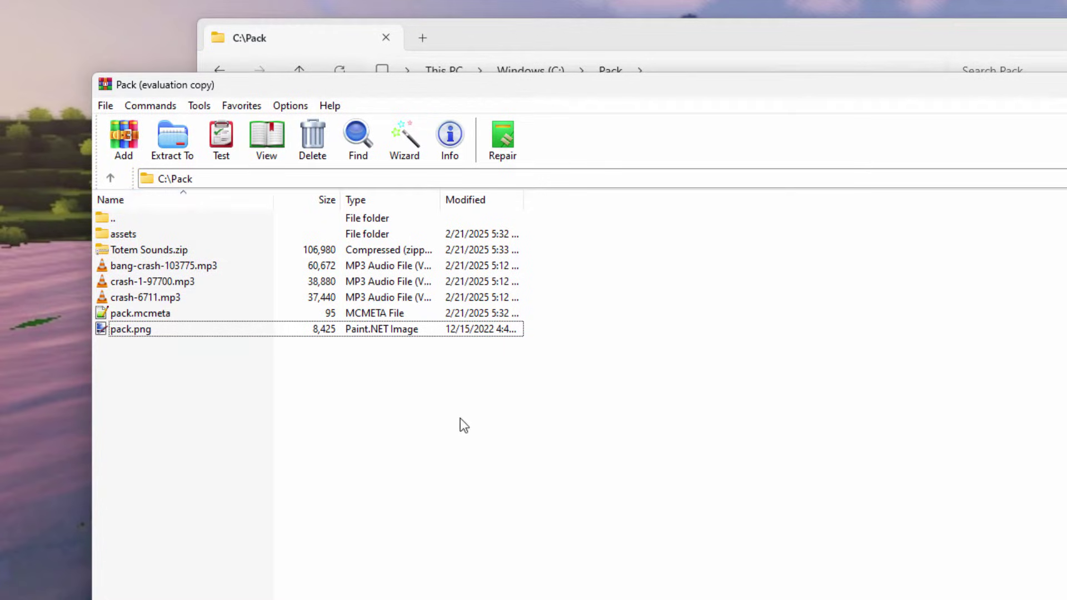
Step: Archive the assets folder, pack.mcmeta and pack.png together in ZIP format as Pack.zip in C:\Pack
left_click(128, 234)
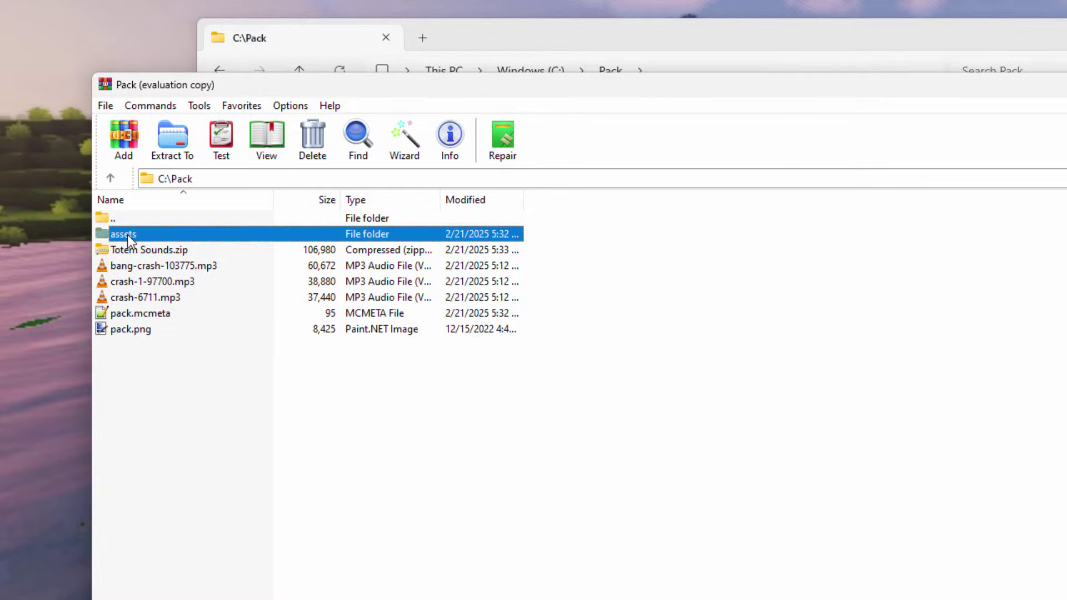
key("ctrl")
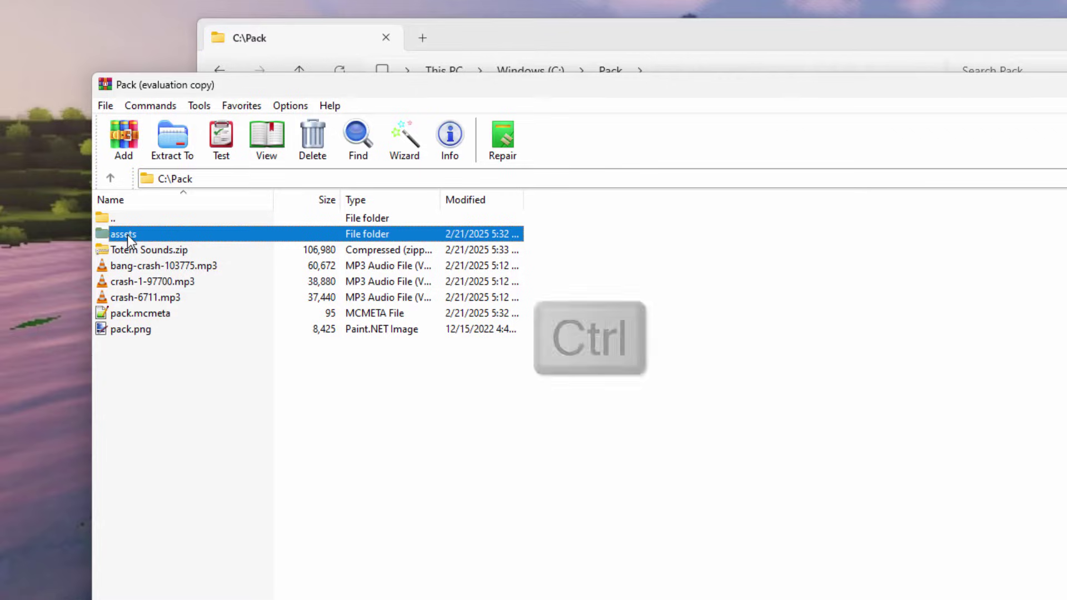
left_click(148, 316, "ctrl")
left_click(132, 331, "ctrl")
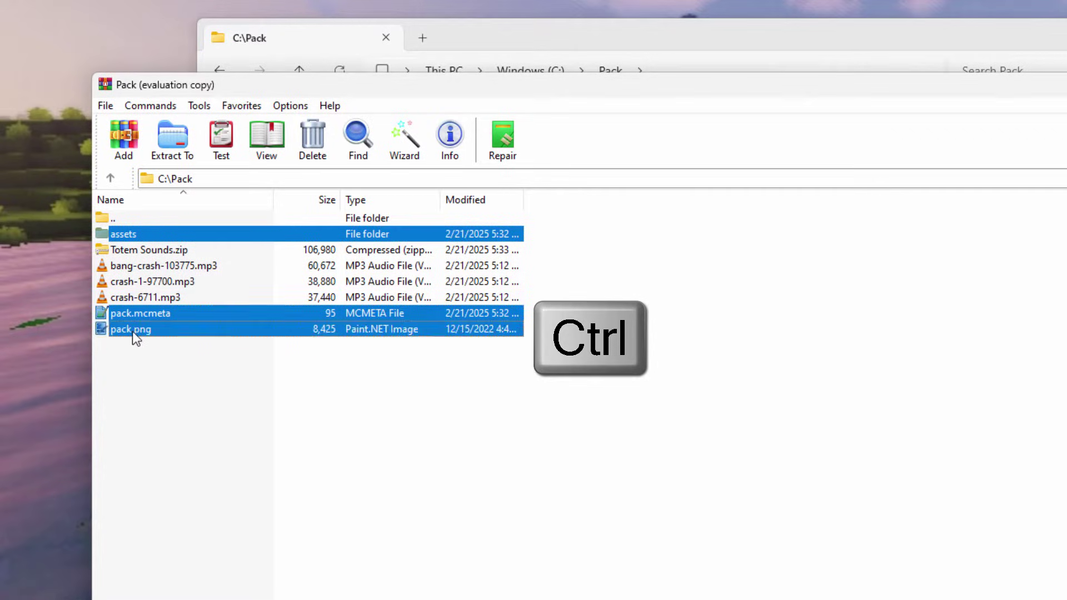
right_click(207, 333)
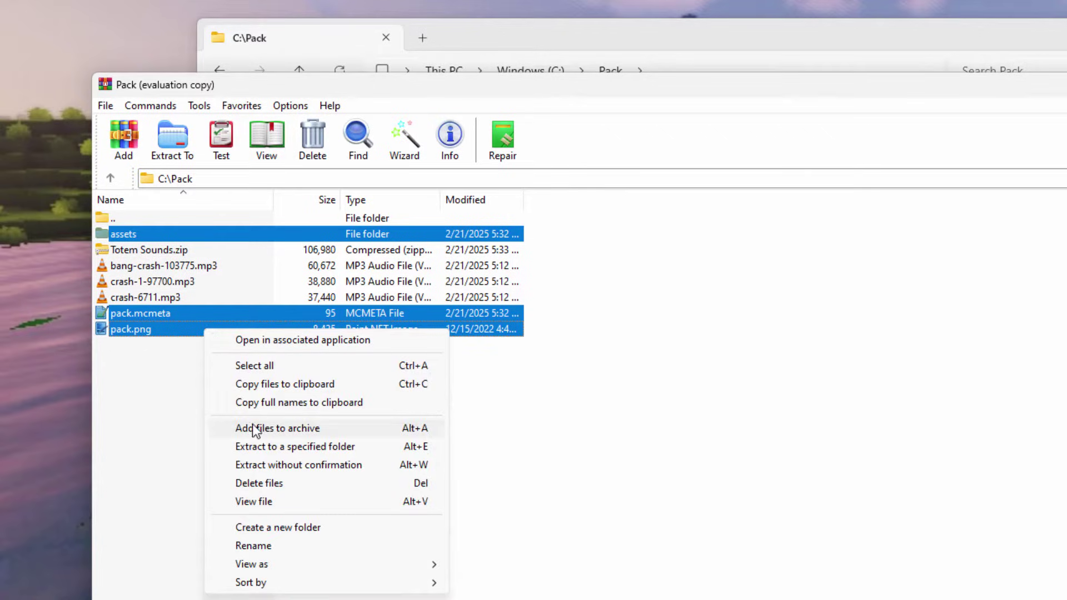
left_click(429, 432)
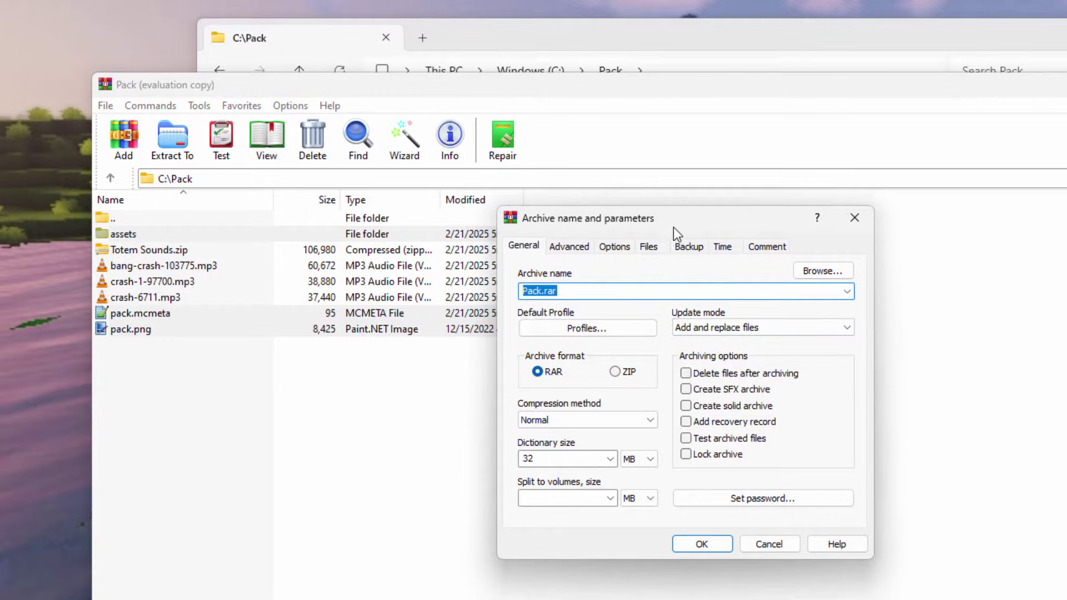
left_click(586, 291)
left_click(615, 371)
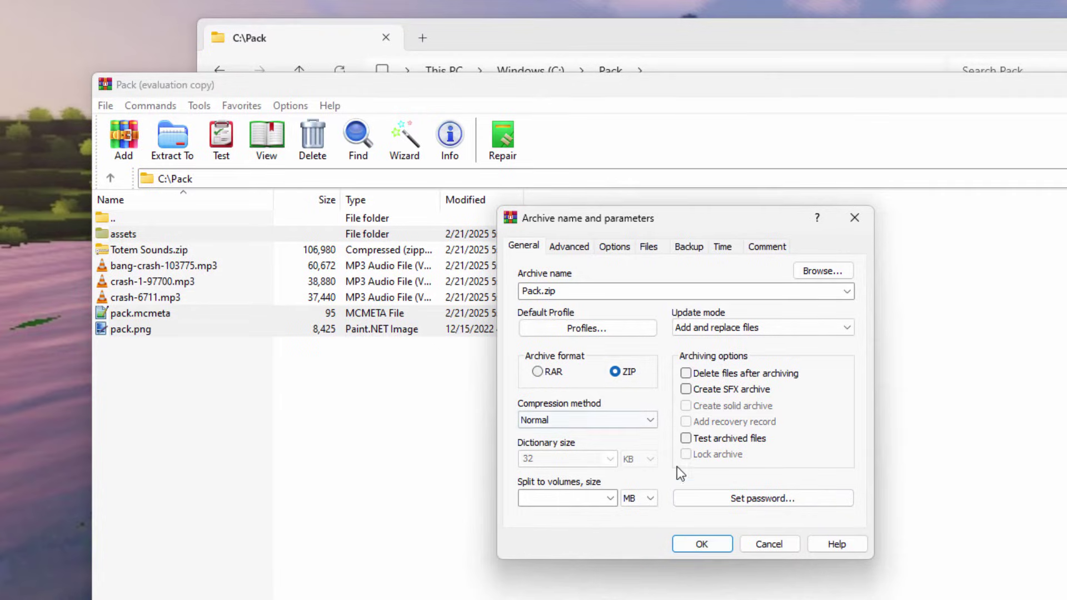
left_click(703, 544)
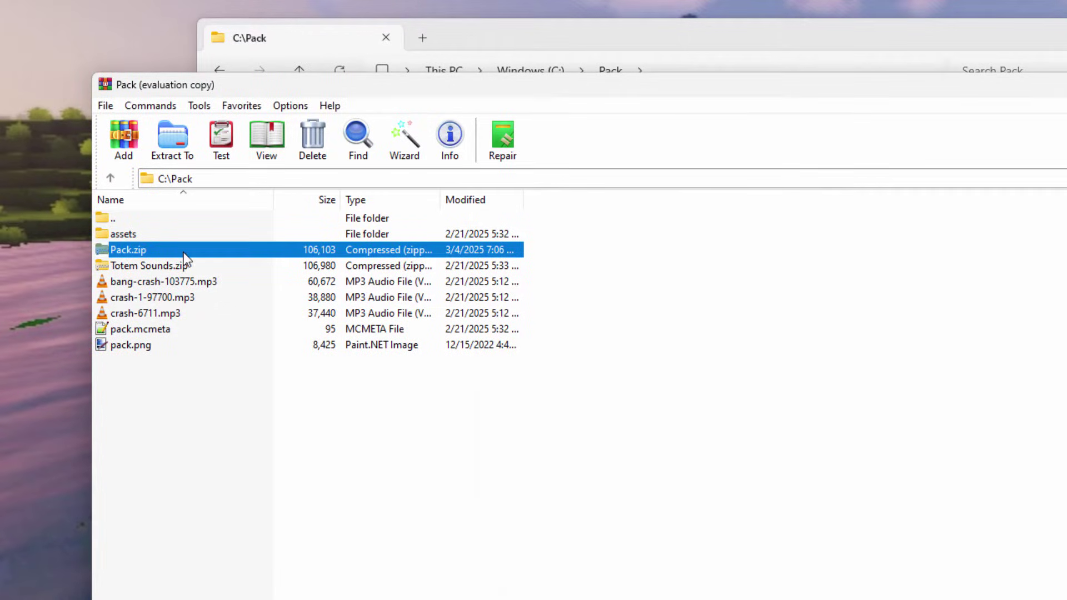
Step: Switch to File Explorer and check Pack.zip and the file names in the Pack folder
left_click(764, 47)
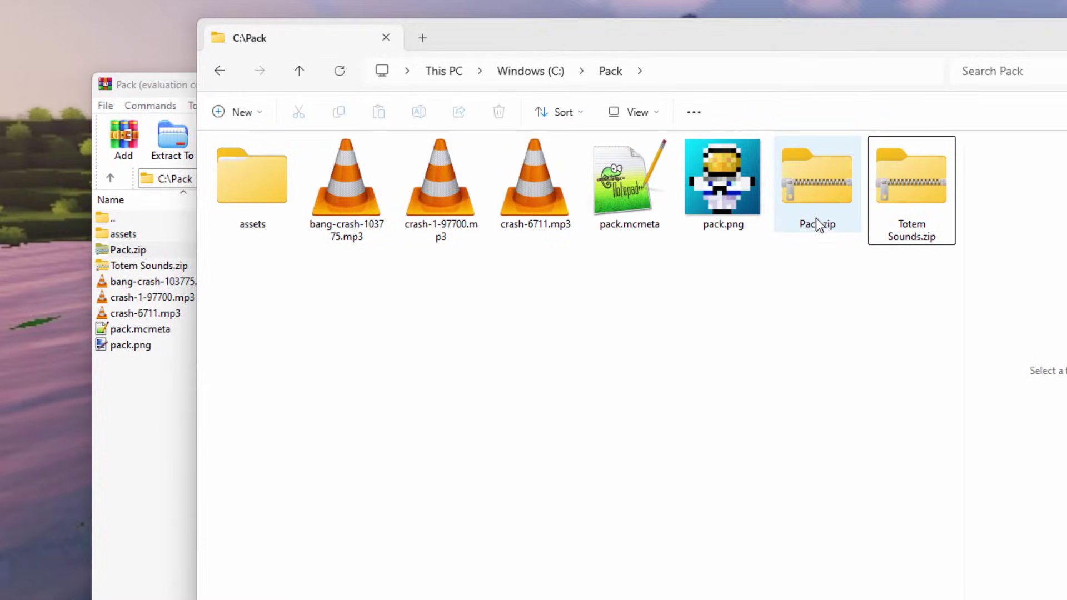
left_click(812, 199)
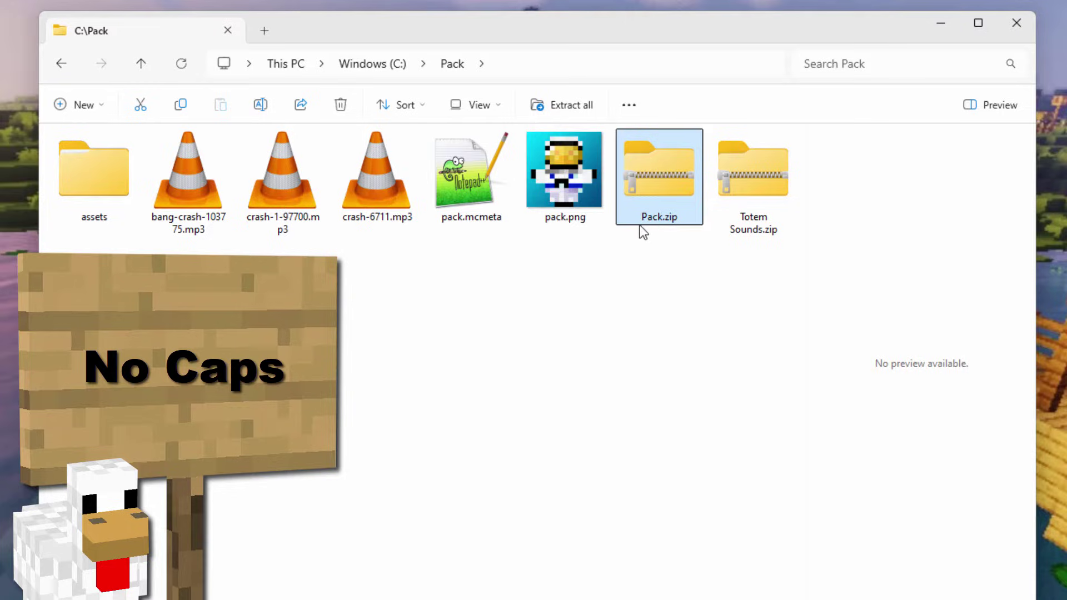
left_click(574, 238)
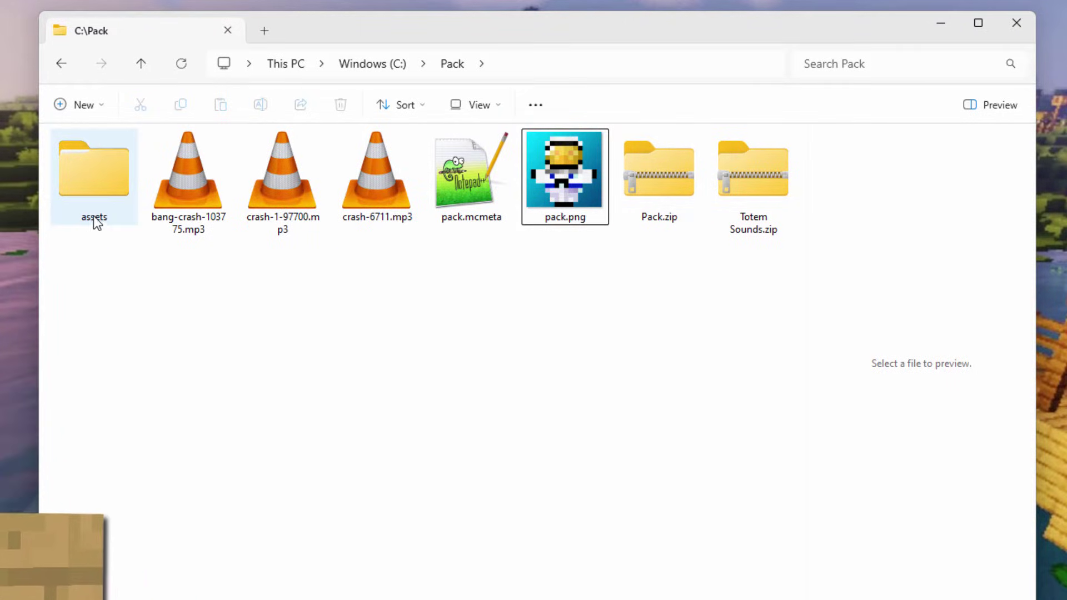
Step: Inspect the pack's folder structure from assets through minecraft, sounds and item down to the totem folder
left_click(95, 222)
double_click(98, 183)
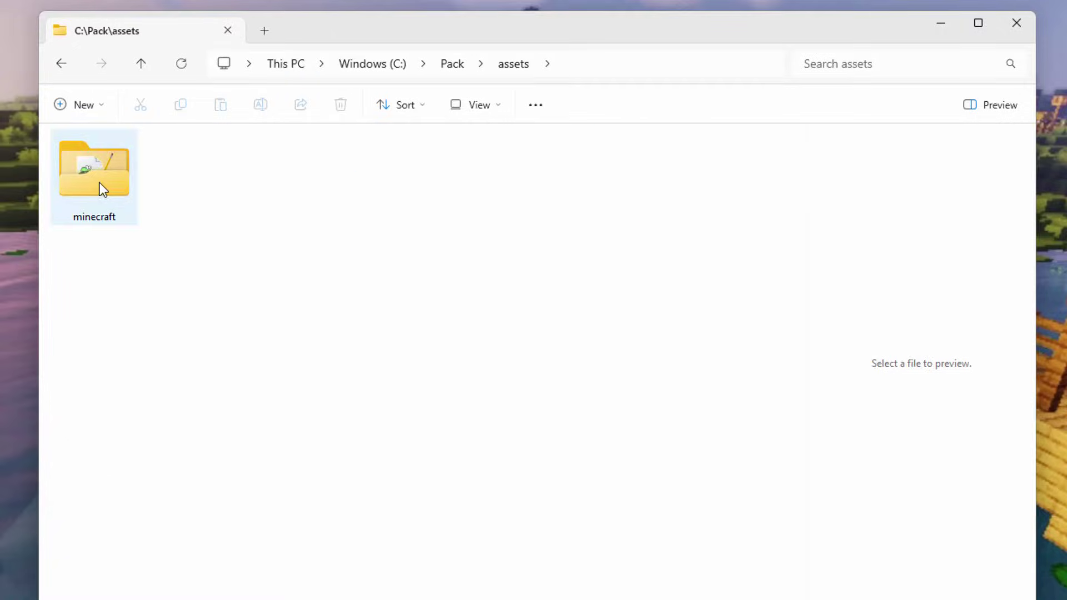
double_click(99, 183)
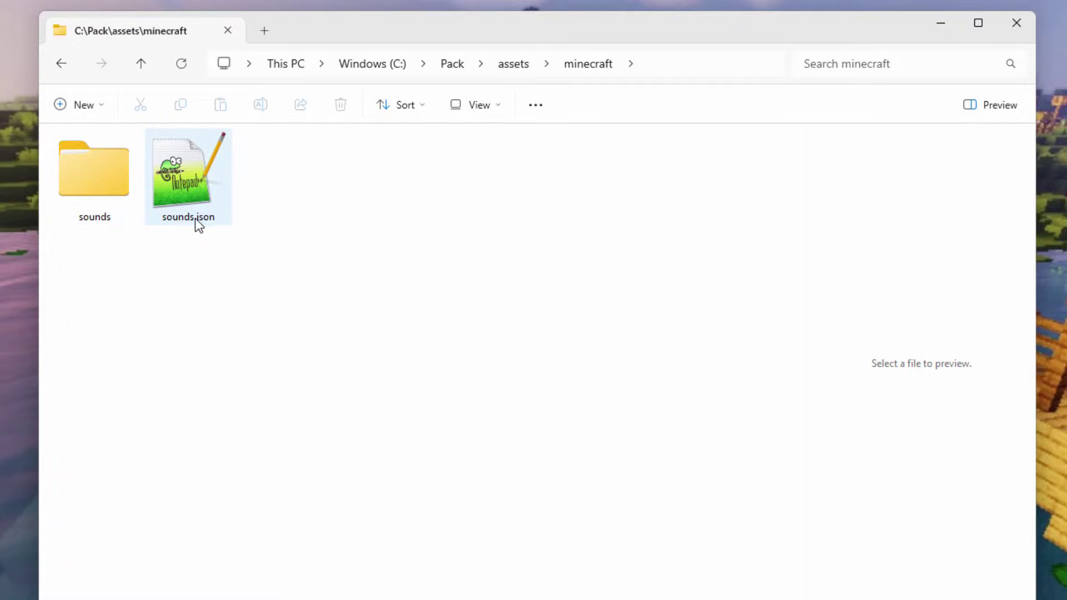
double_click(89, 177)
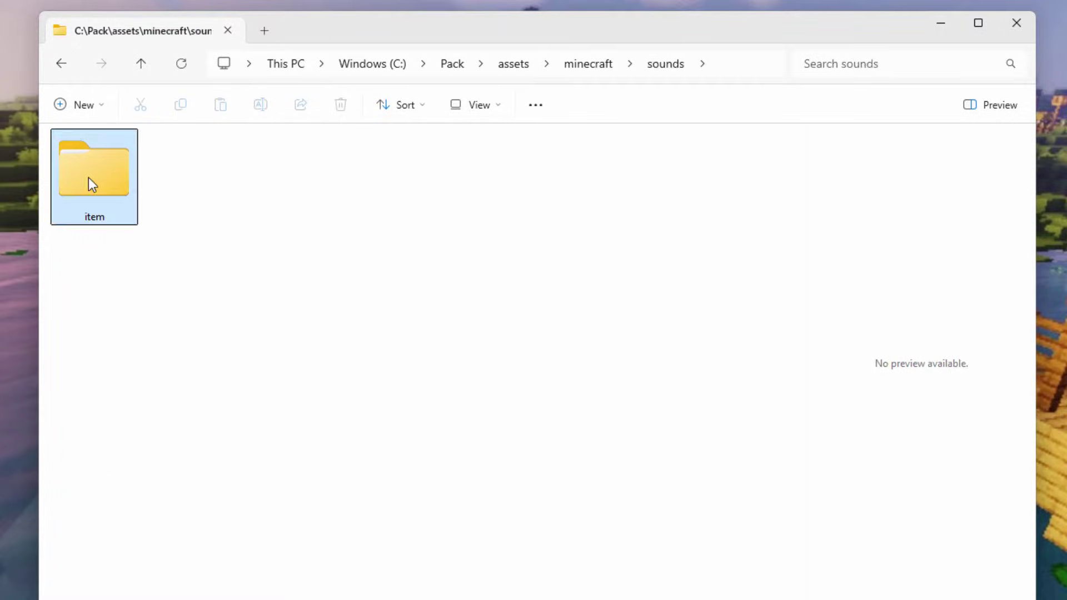
double_click(88, 176)
double_click(89, 177)
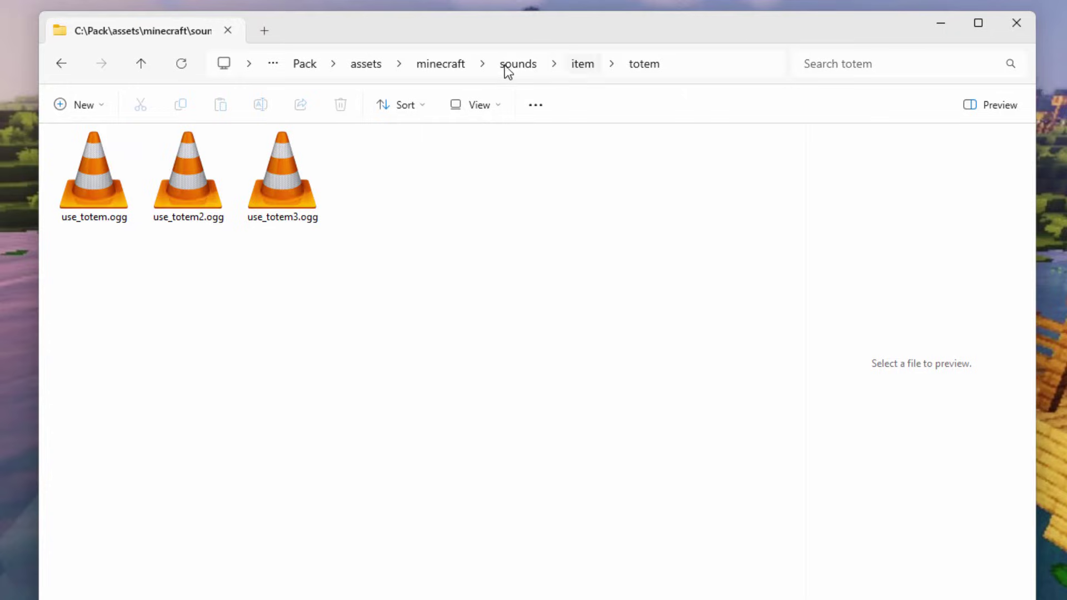
Step: Open sounds.json from assets\minecraft in Notepad++, look through its sound entries and close the file
left_click(366, 65)
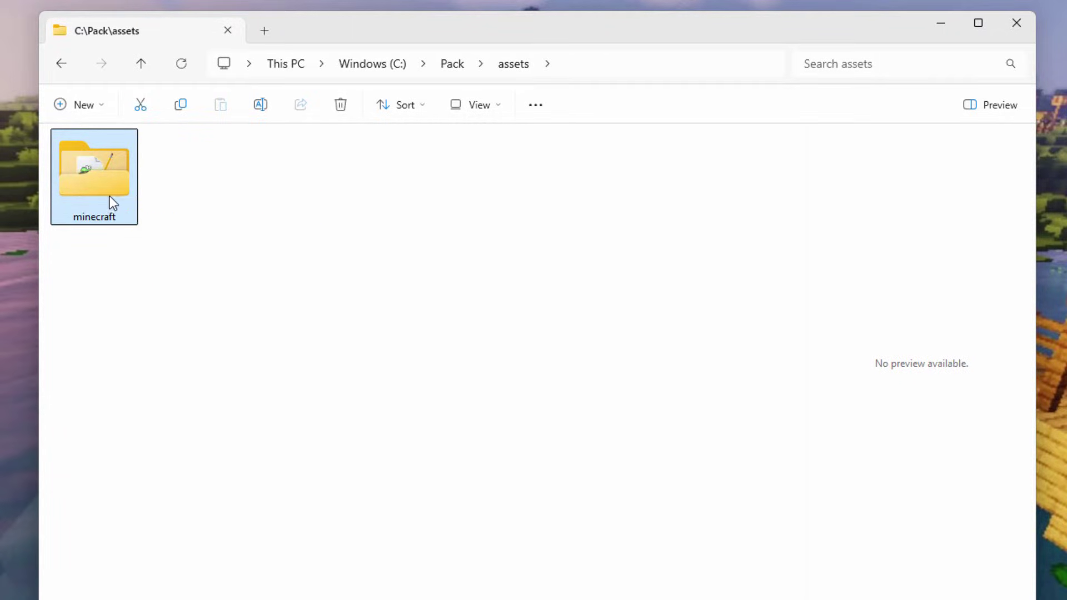
double_click(109, 195)
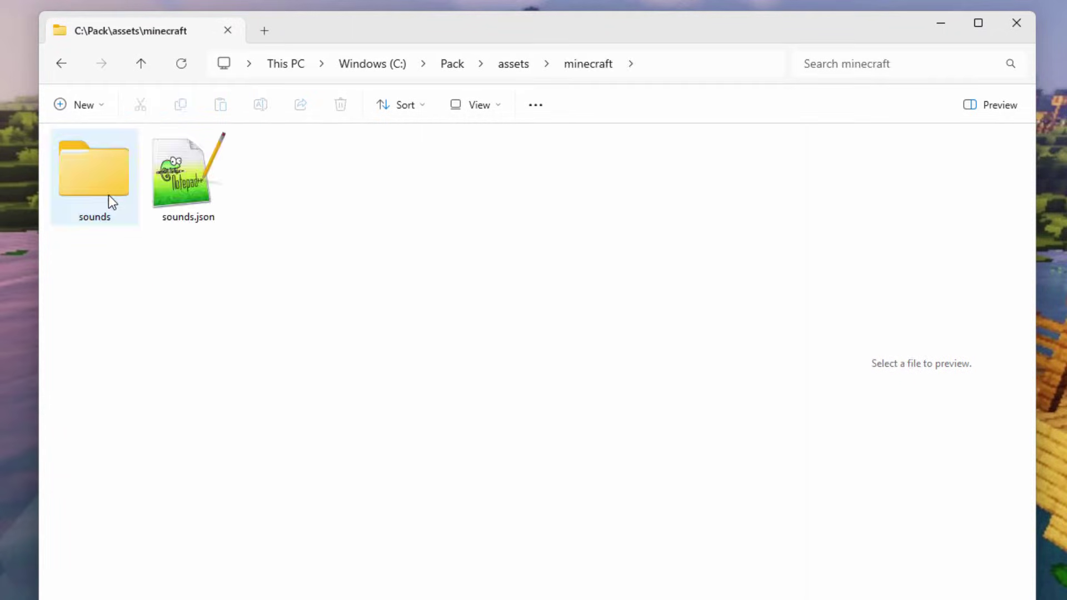
double_click(186, 195)
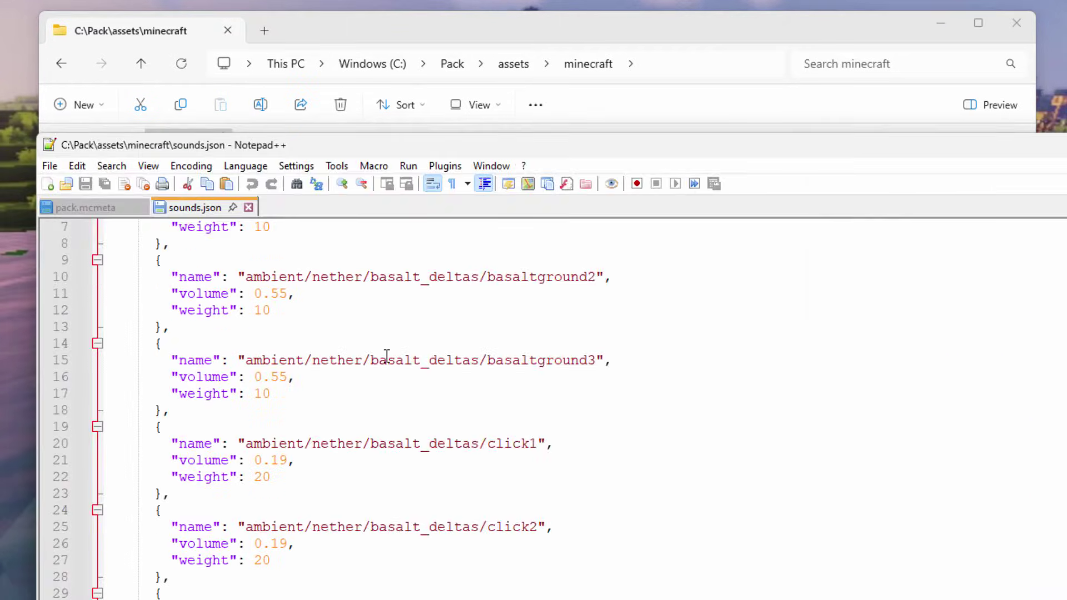
scroll(387, 354, "down", 14)
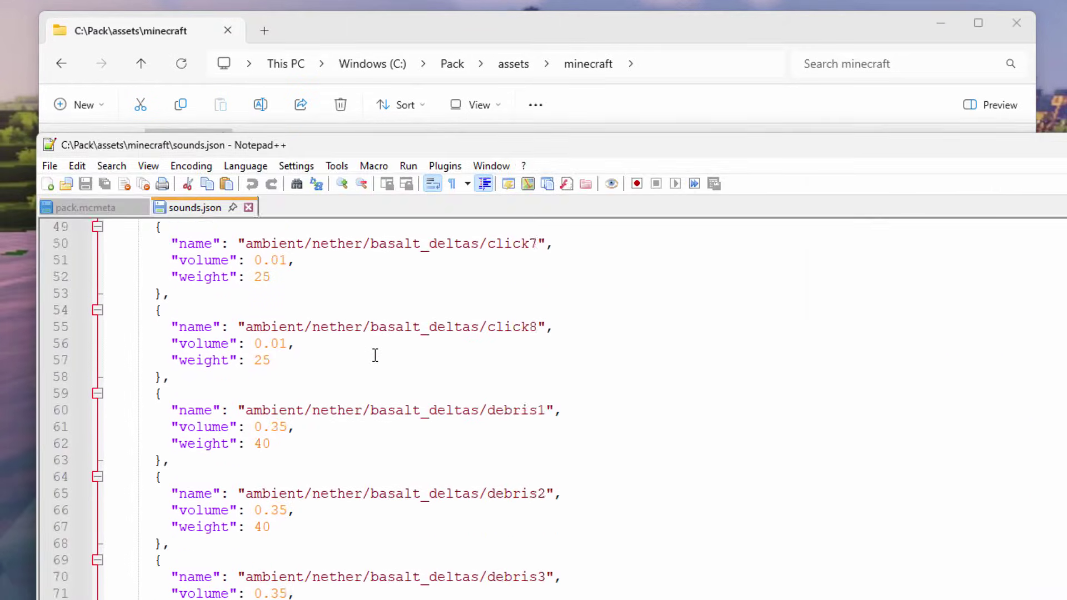
scroll(375, 356, "down", 14)
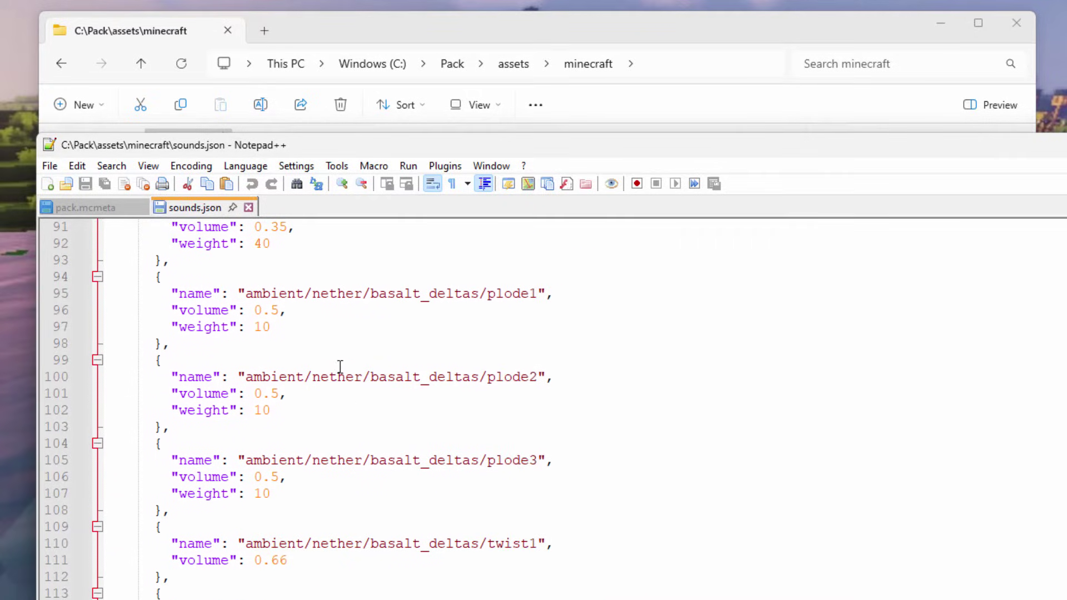
left_click(249, 207)
key("Up")
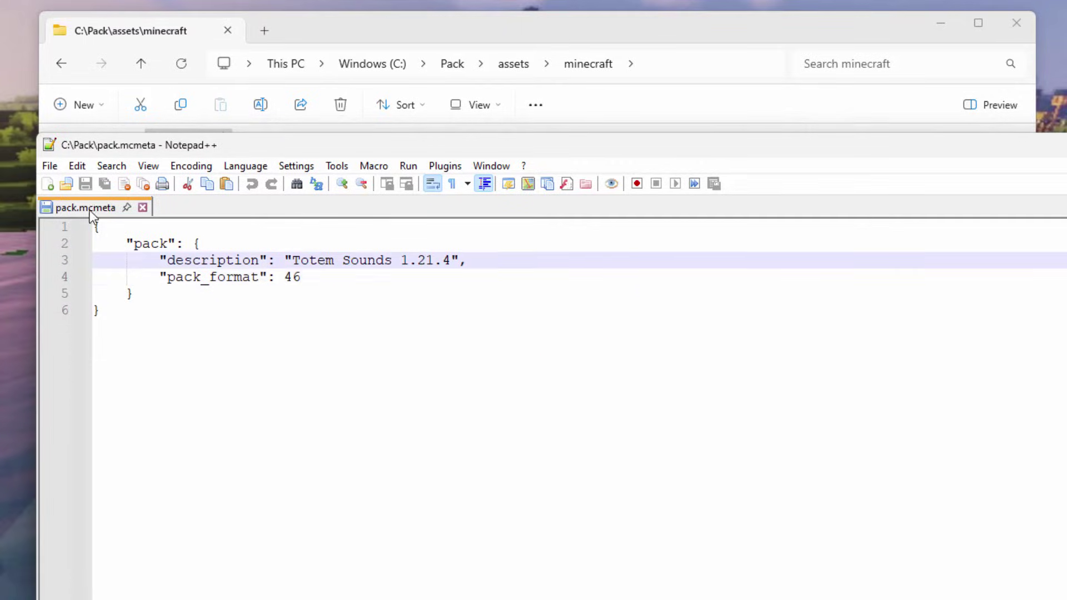
Step: Return to the Pack folder in File Explorer, and examine the description text of pack.mcmeta in Notepad++
left_click(453, 66)
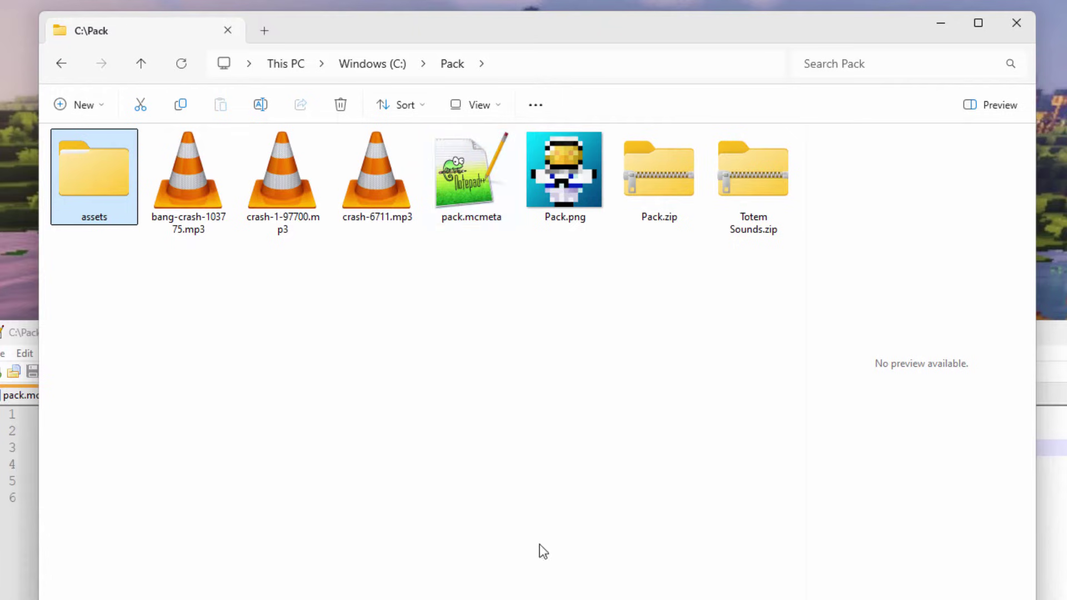
key("alt+Tab")
left_click_drag(525, 332, 519, 227)
double_click(176, 345)
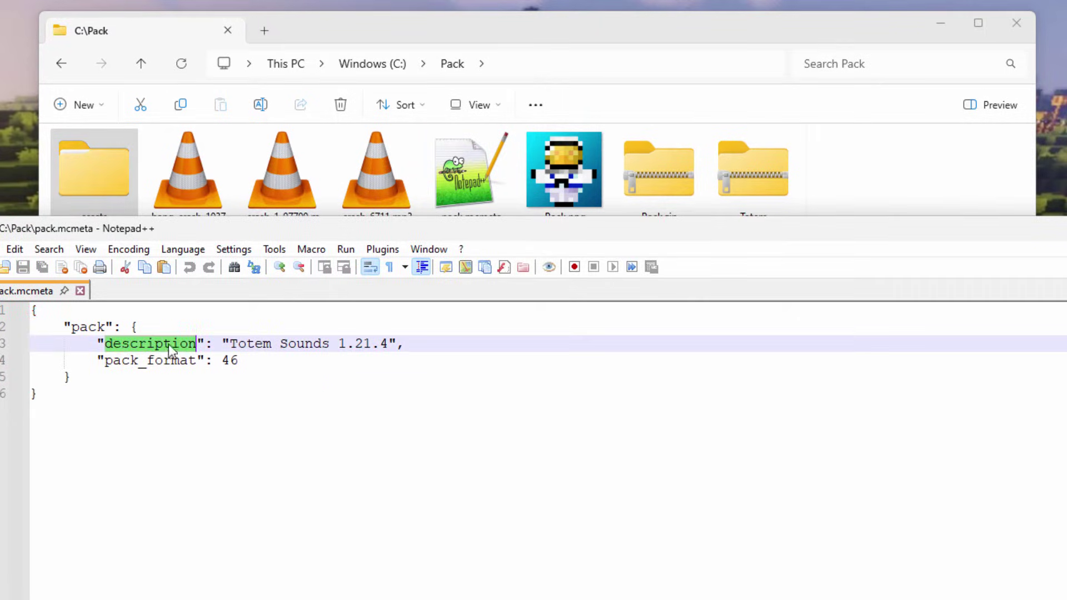
left_click(263, 343)
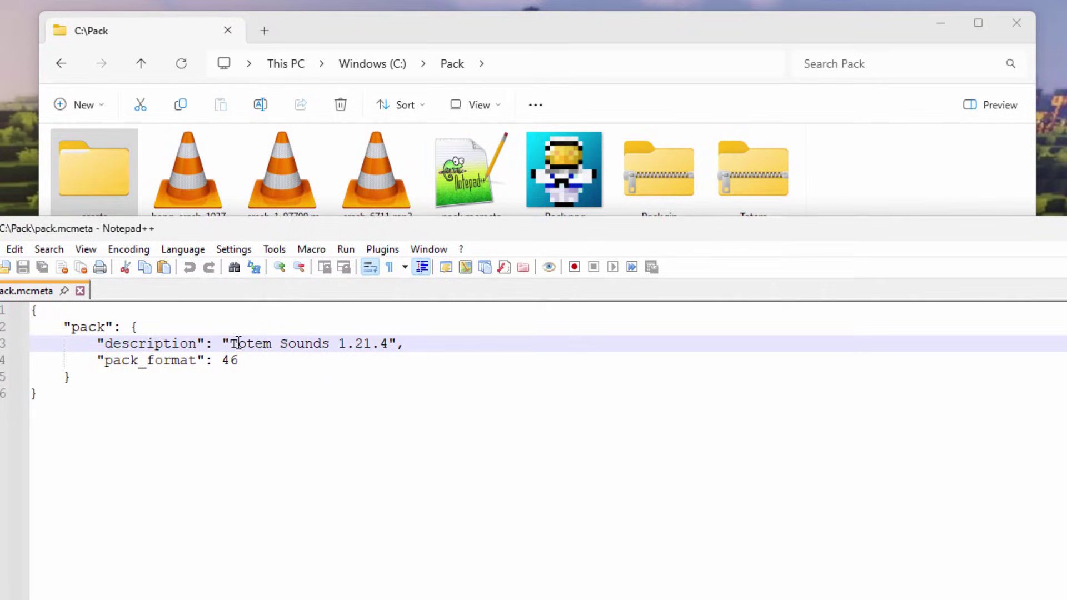
left_click_drag(232, 343, 336, 341)
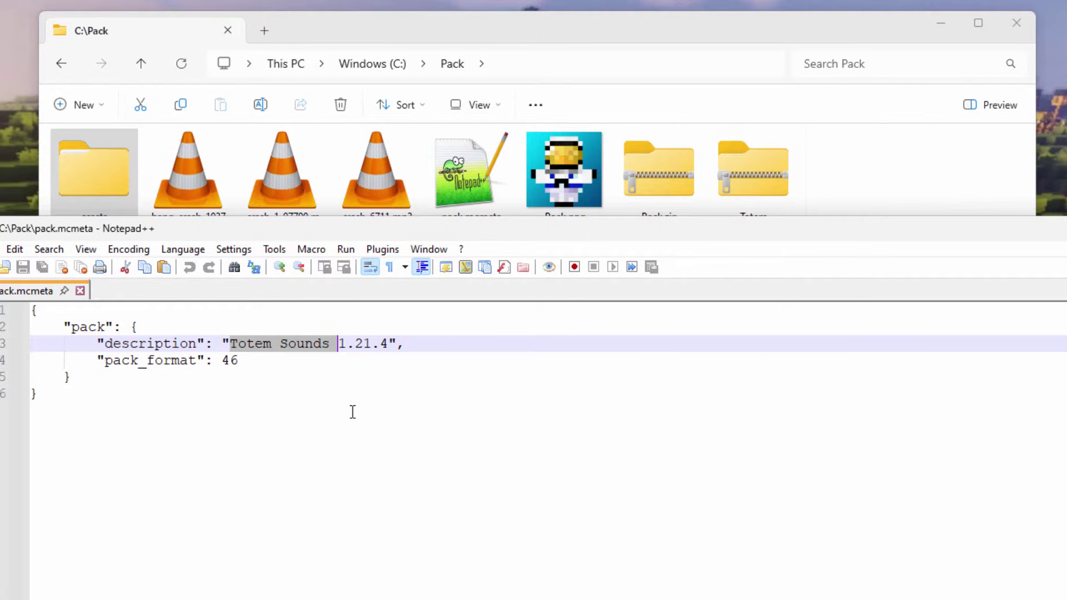
left_click(322, 343)
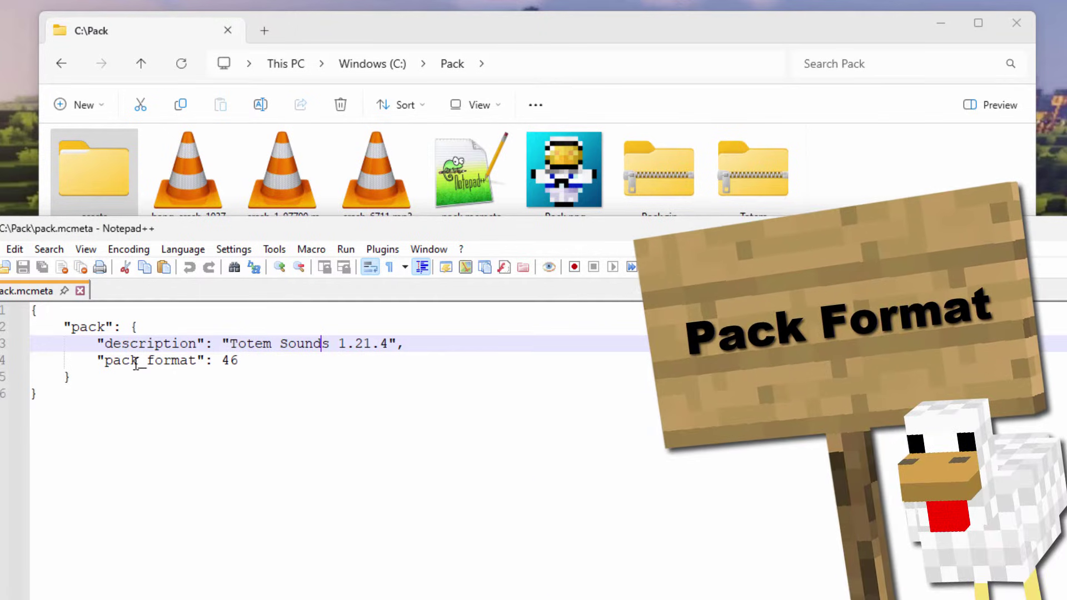
Step: Examine the pack_format line of pack.mcmeta in Notepad++ alongside the files in the Pack folder
left_click(136, 364)
left_click_drag(441, 233, 444, 273)
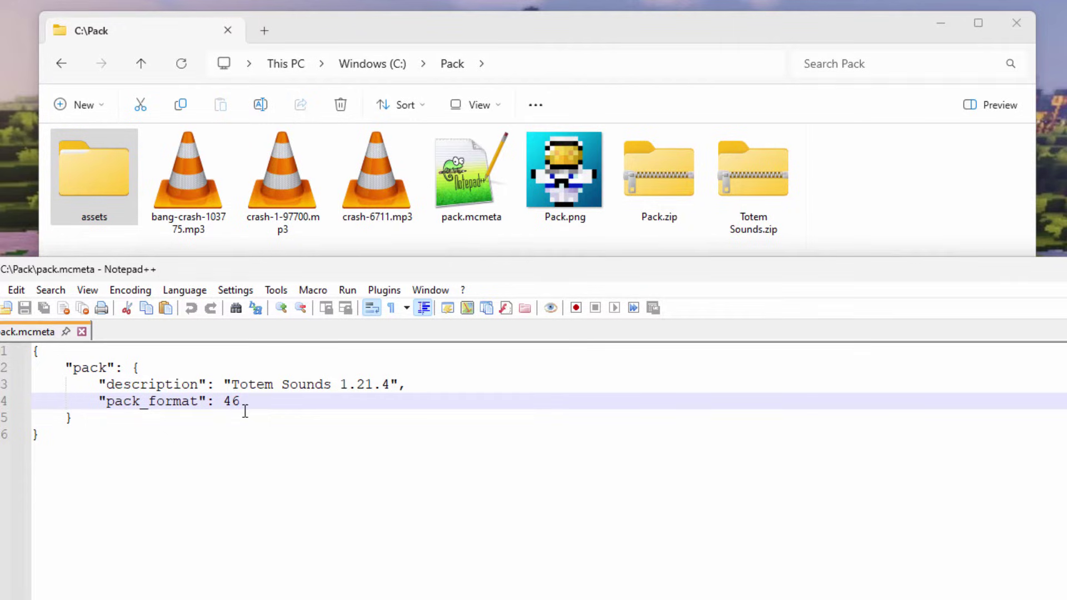
left_click_drag(462, 265, 440, 175)
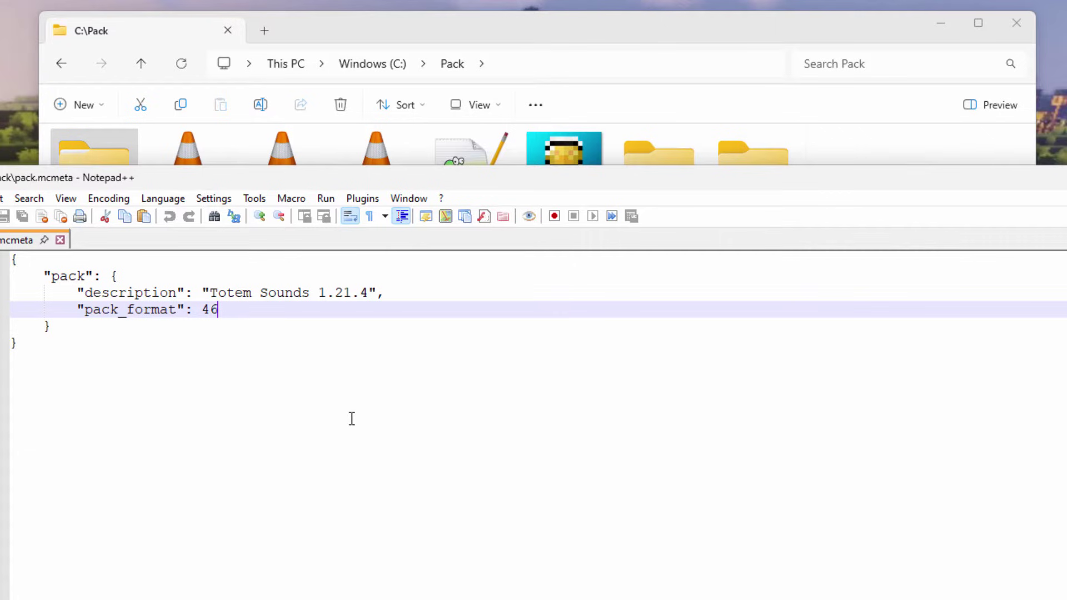
left_click_drag(418, 181, 421, 270)
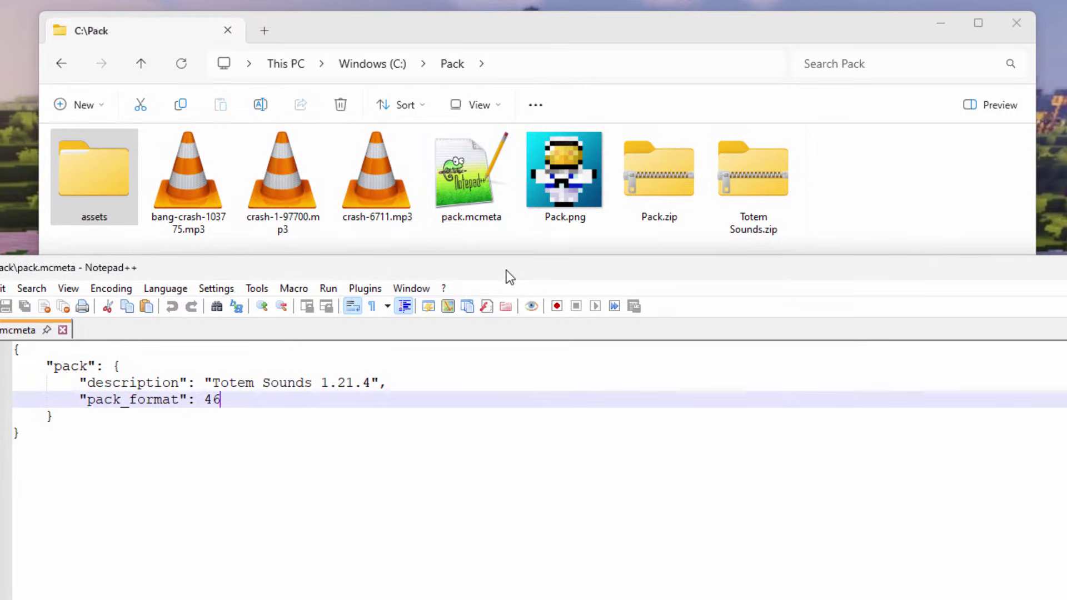
left_click_drag(507, 271, 507, 204)
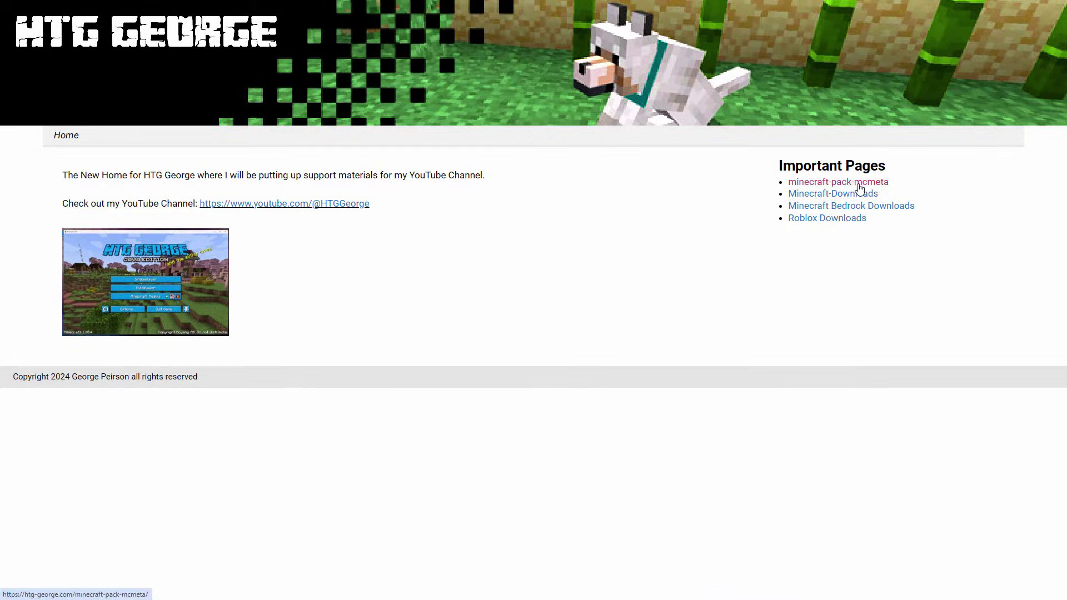
Step: Open the minecraft-pack-mcmeta page of the HTG George website and examine the sample pack.mcmeta code
left_click(820, 183)
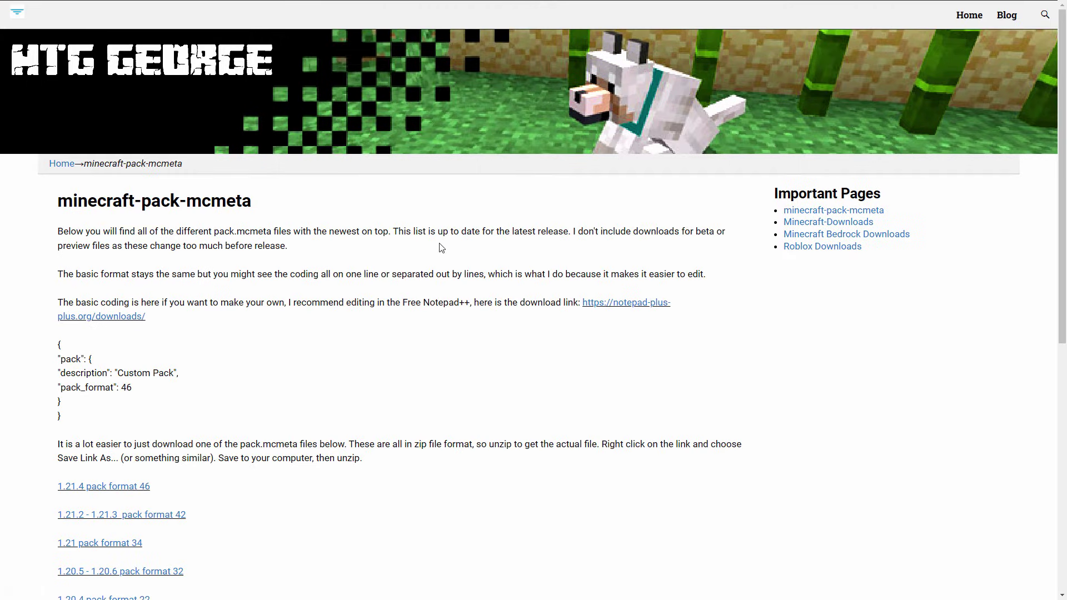
scroll(203, 401, "down", 1)
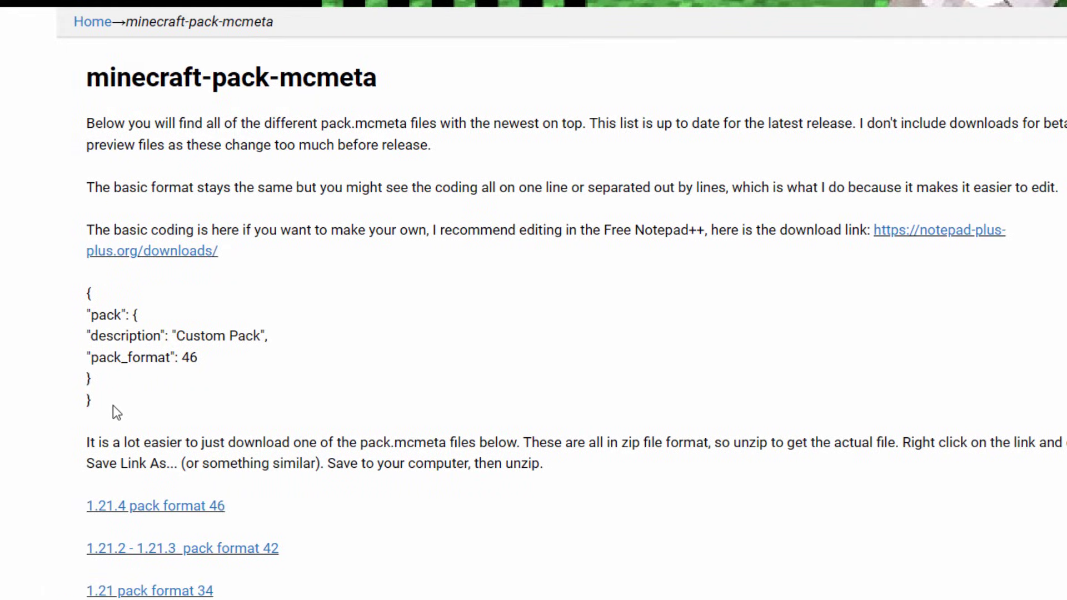
left_click_drag(98, 401, 82, 293)
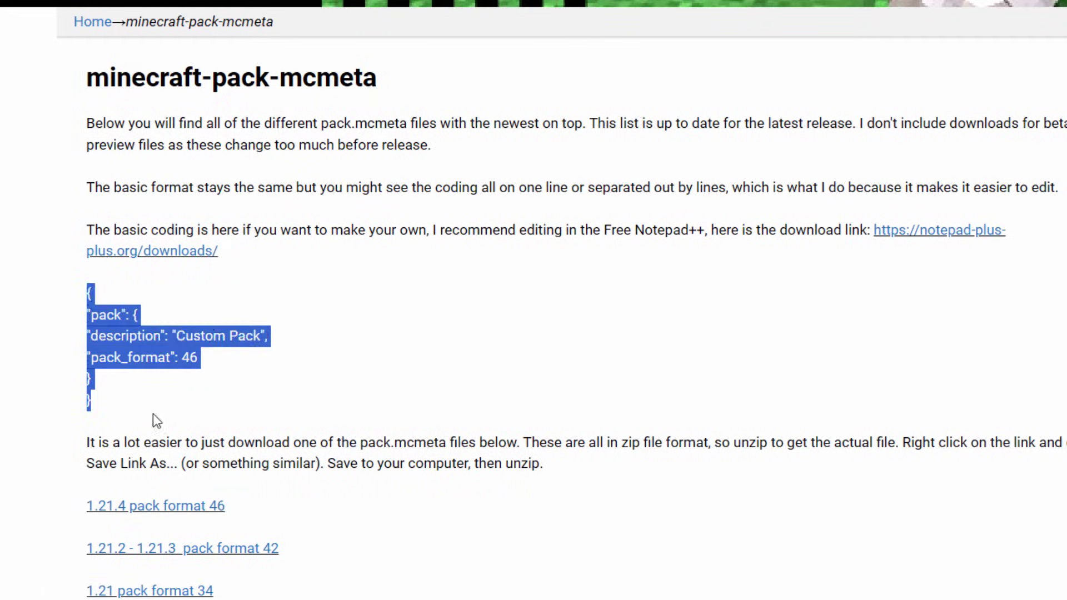
left_click(242, 369)
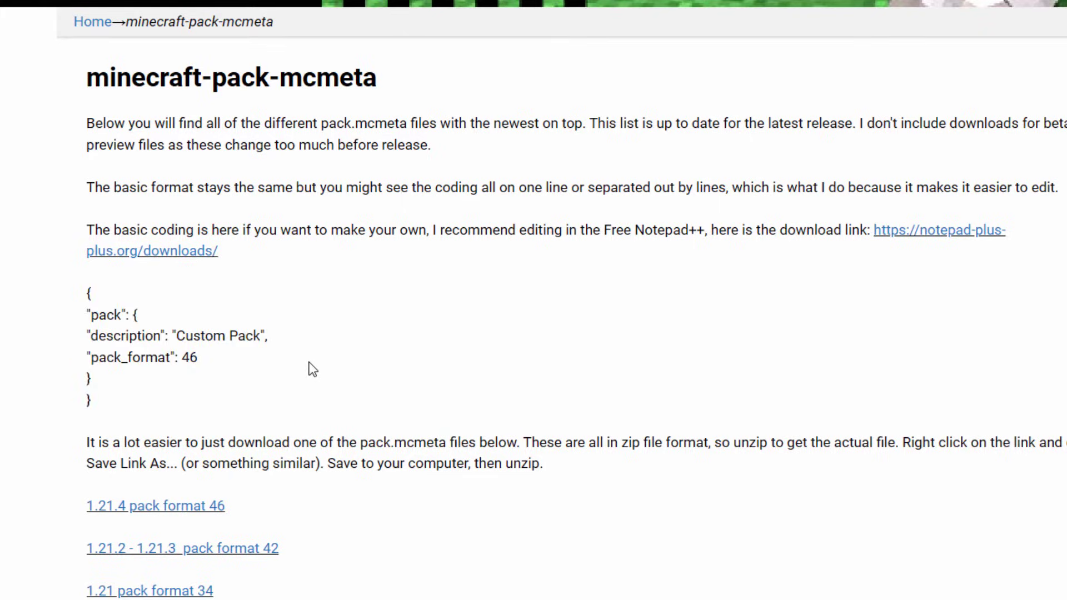
Step: Look through the pack format download list and save the 1.21.4 file as pack-format-46.zip in C:\Pack
scroll(374, 372, "down", 1)
scroll(374, 372, "down", 3)
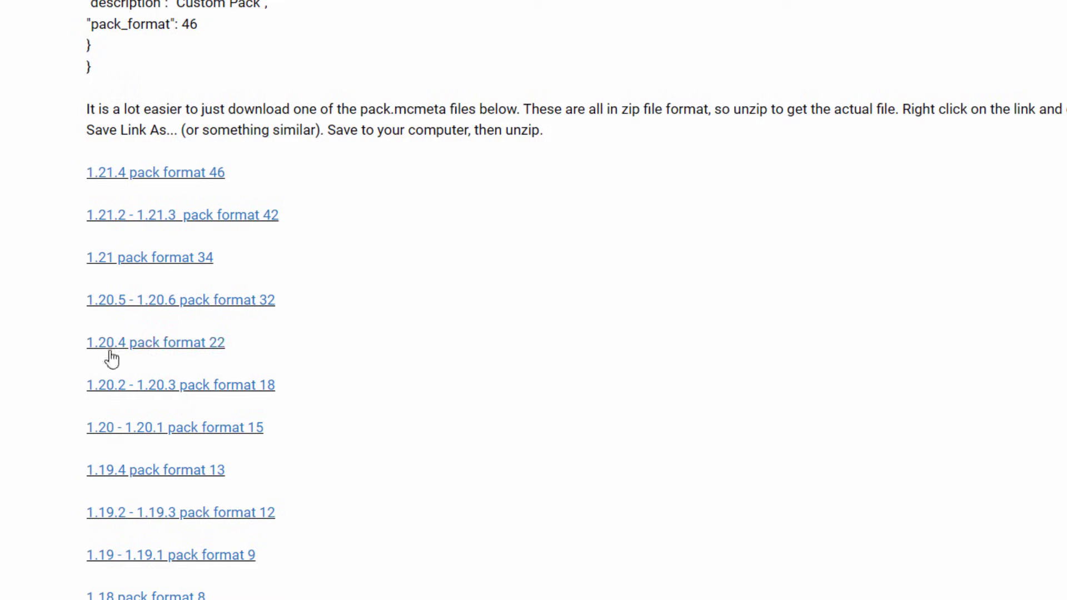
scroll(326, 319, "down", 6)
scroll(324, 222, "down", 1)
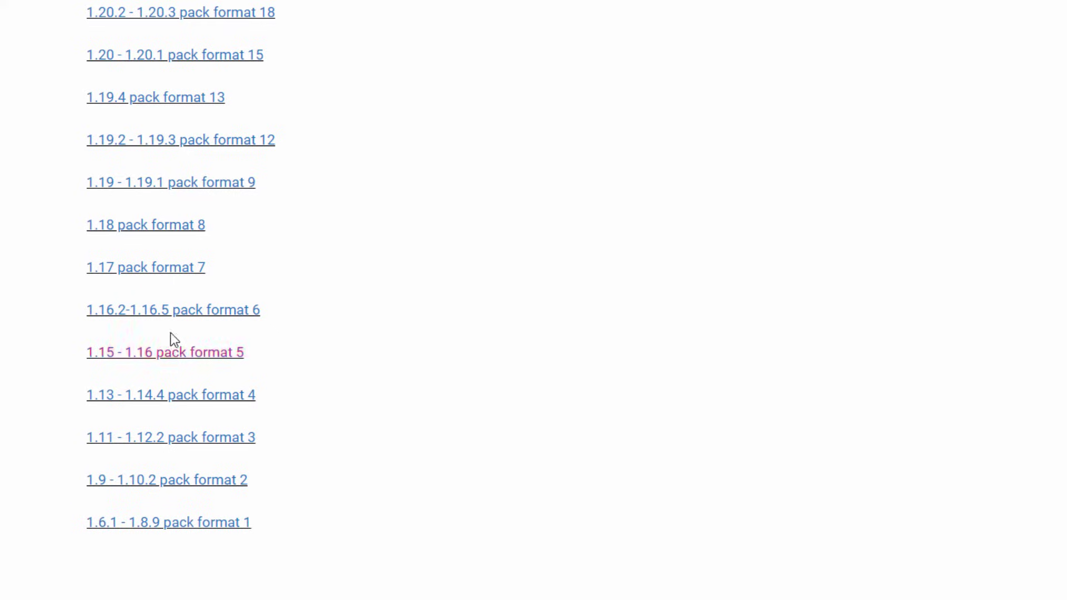
scroll(288, 322, "up", 6)
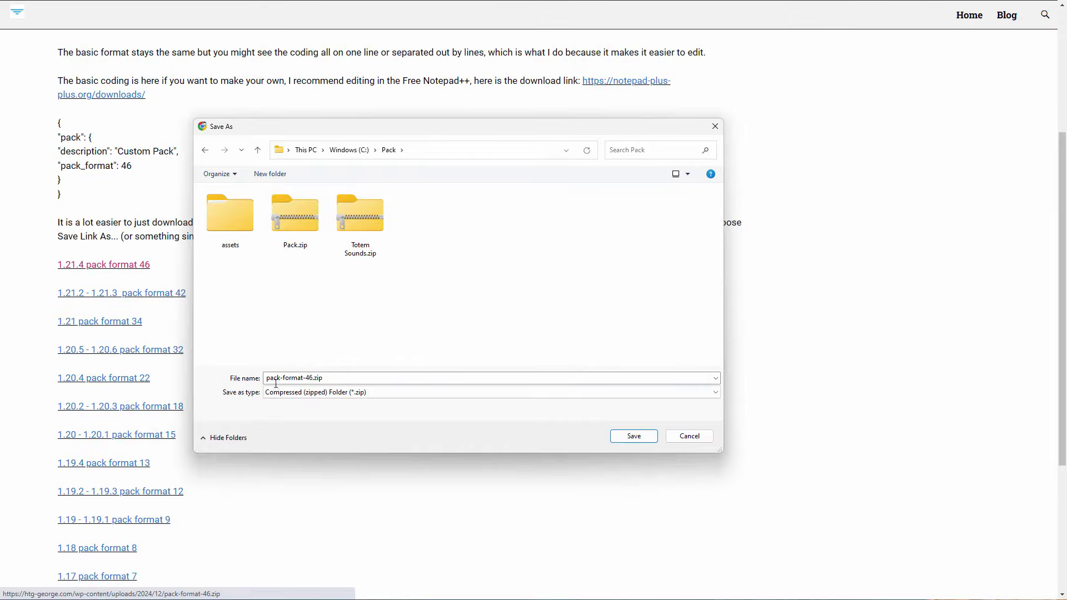
left_click(641, 438)
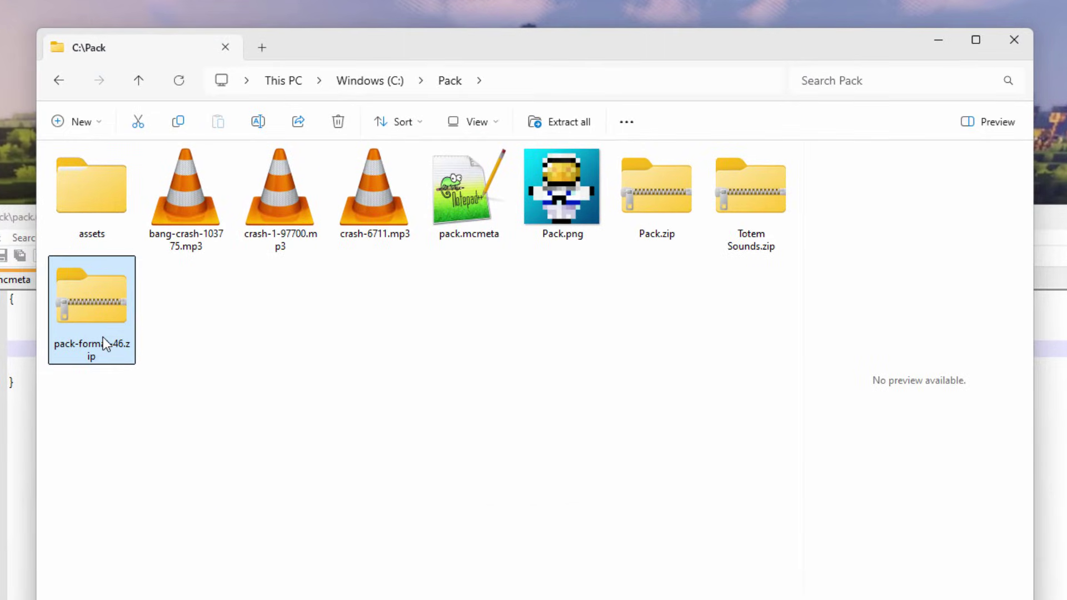
Step: Open pack-format-46.zip in a new window and check its contents beside the Pack folder
right_click(99, 306)
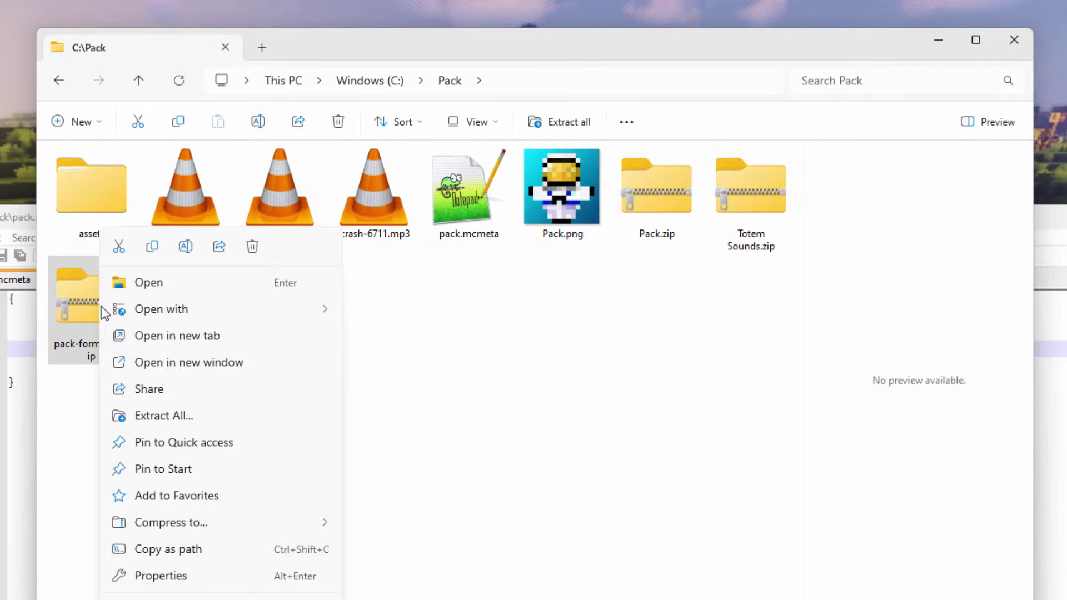
left_click(185, 359)
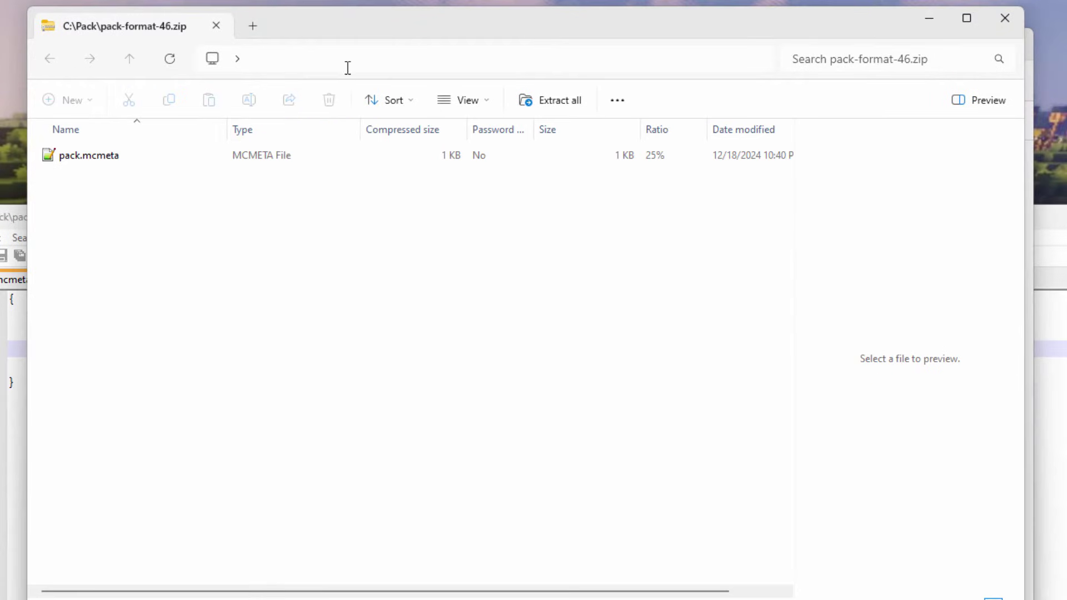
left_click_drag(368, 40, 845, 187)
left_click(562, 310)
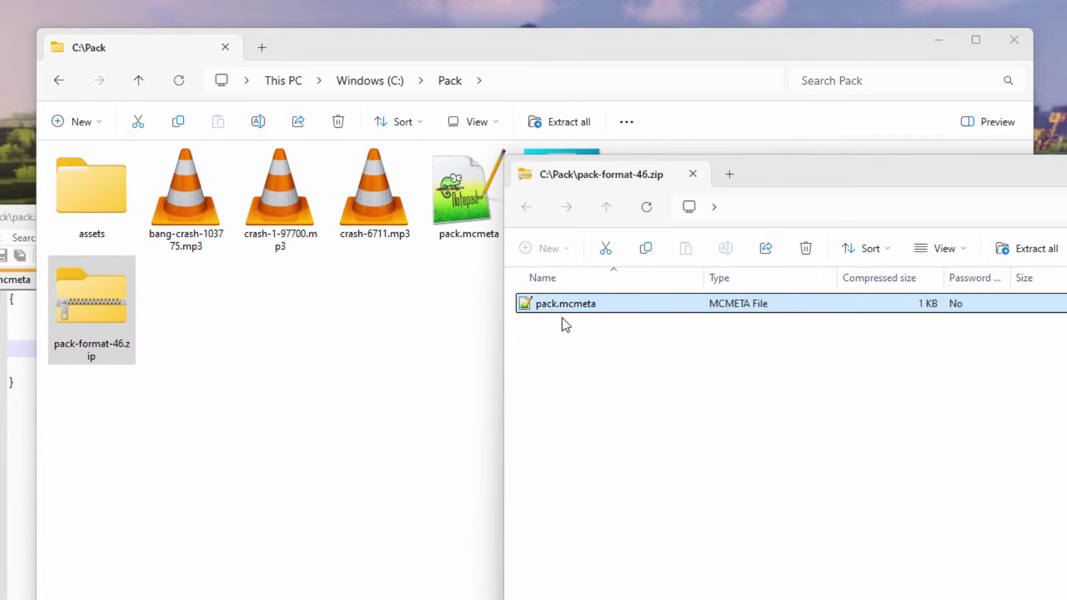
left_click_drag(761, 187, 488, 272)
left_click(80, 361)
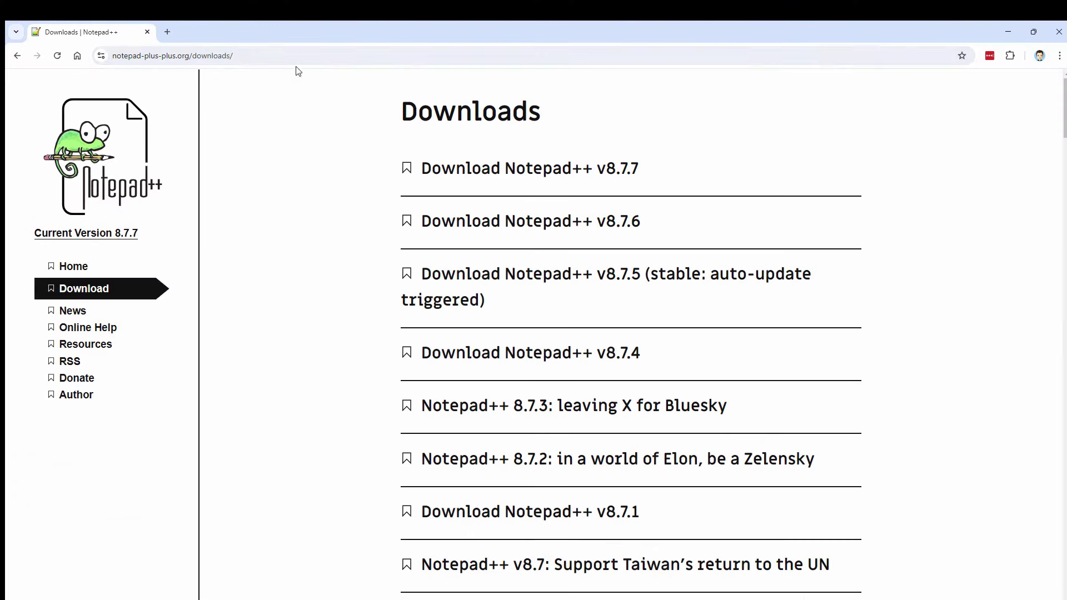
Step: Check the Notepad++ downloads page and its web address in the browser
left_click(289, 56)
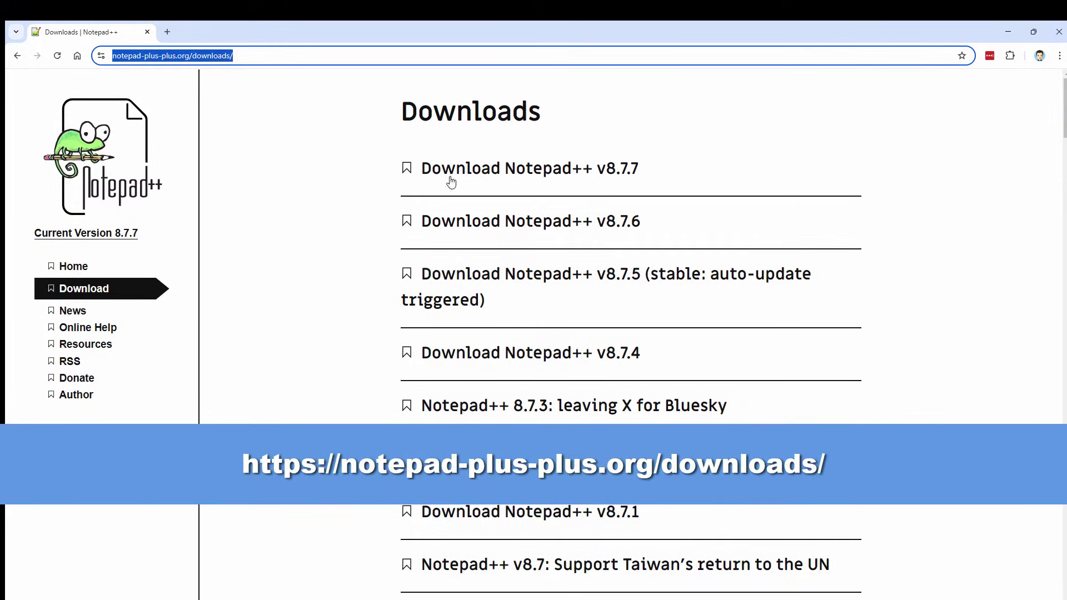
left_click(492, 183)
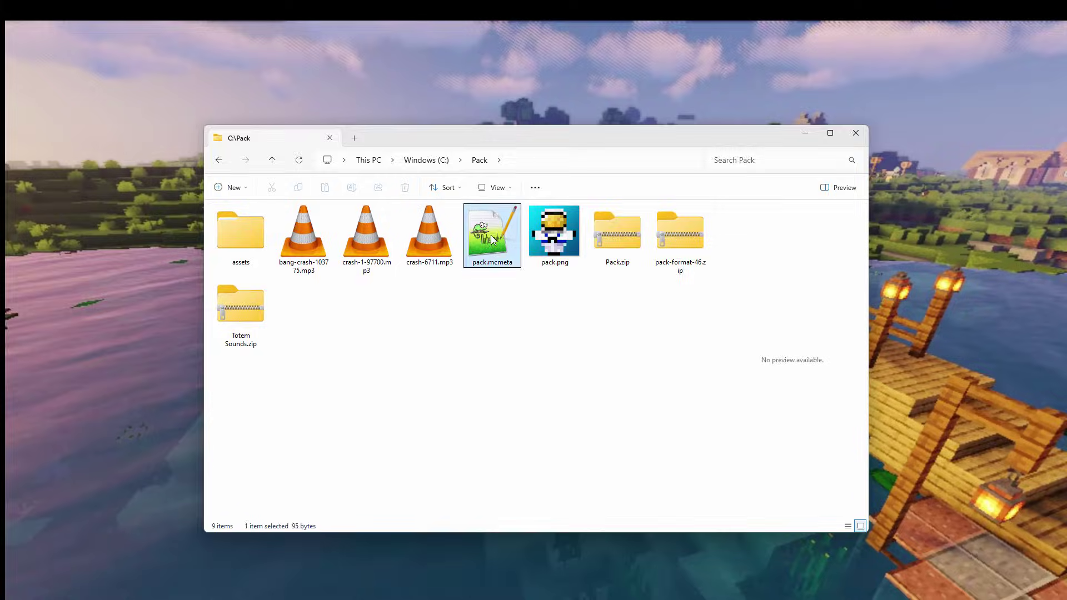
Step: Open pack.mcmeta from the Pack folder in Notepad and save it under the same name with ANSI encoding
double_click(491, 238)
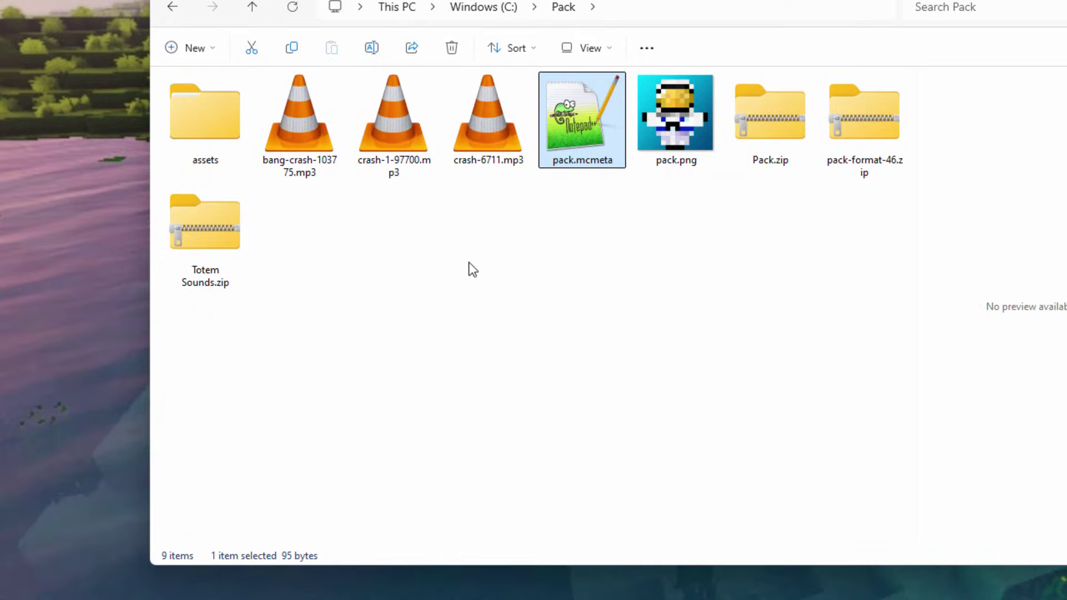
key("Return")
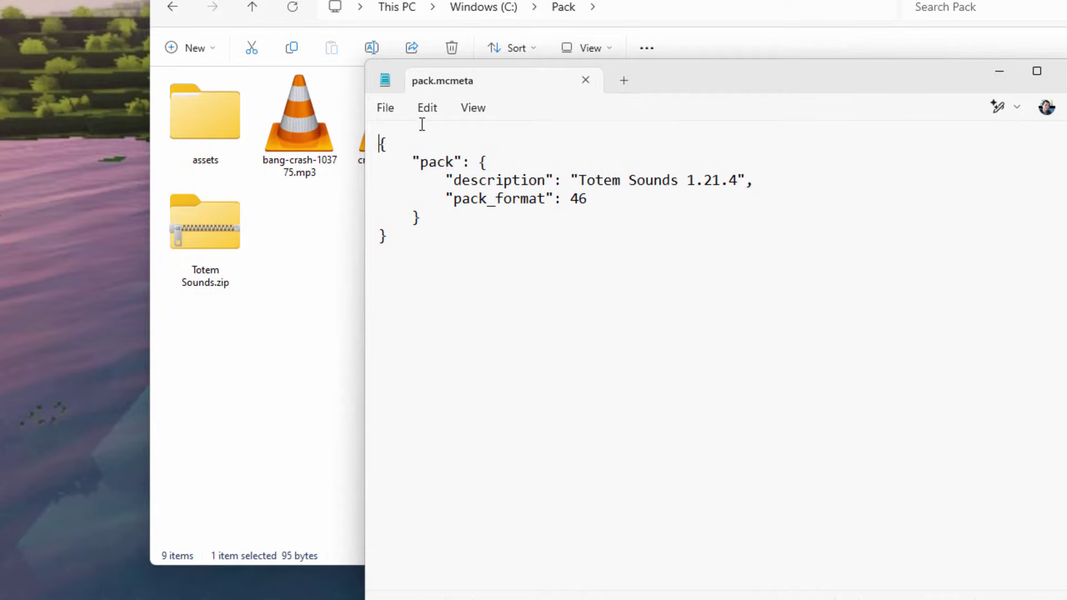
left_click(385, 109)
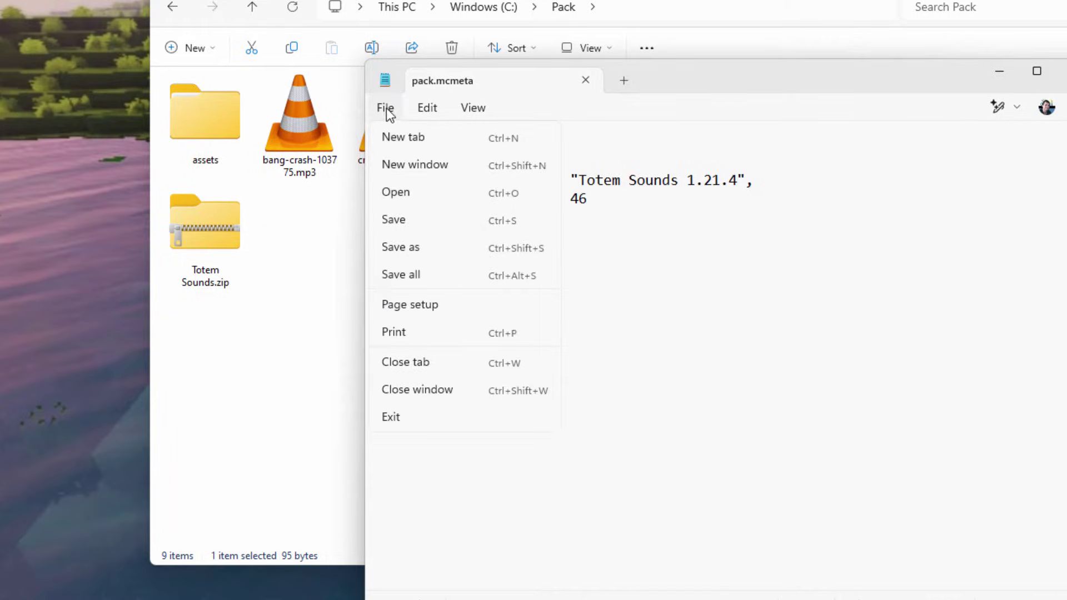
left_click(429, 248)
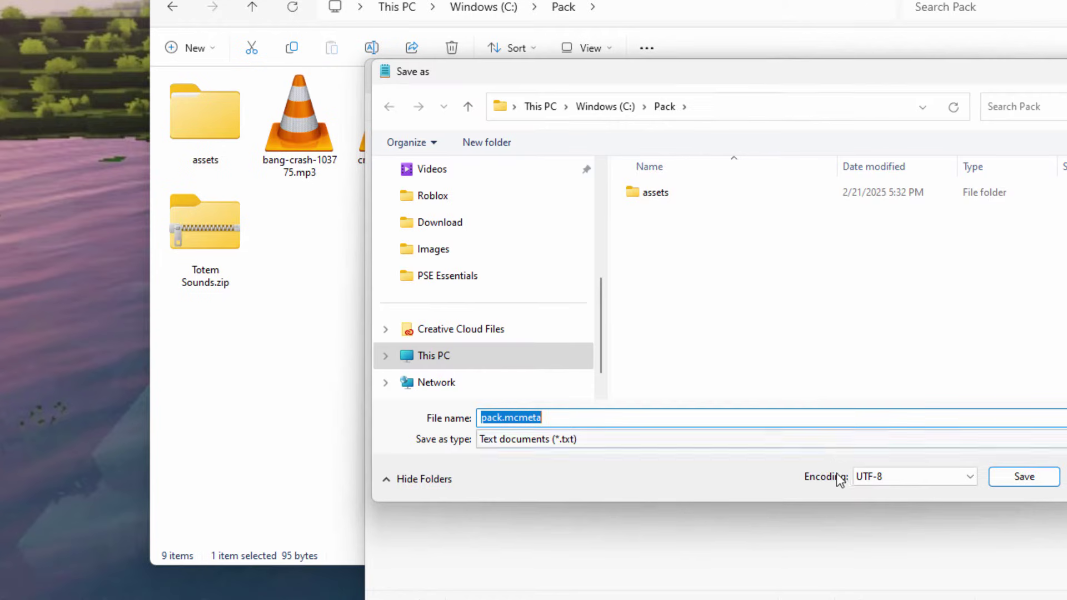
left_click(894, 478)
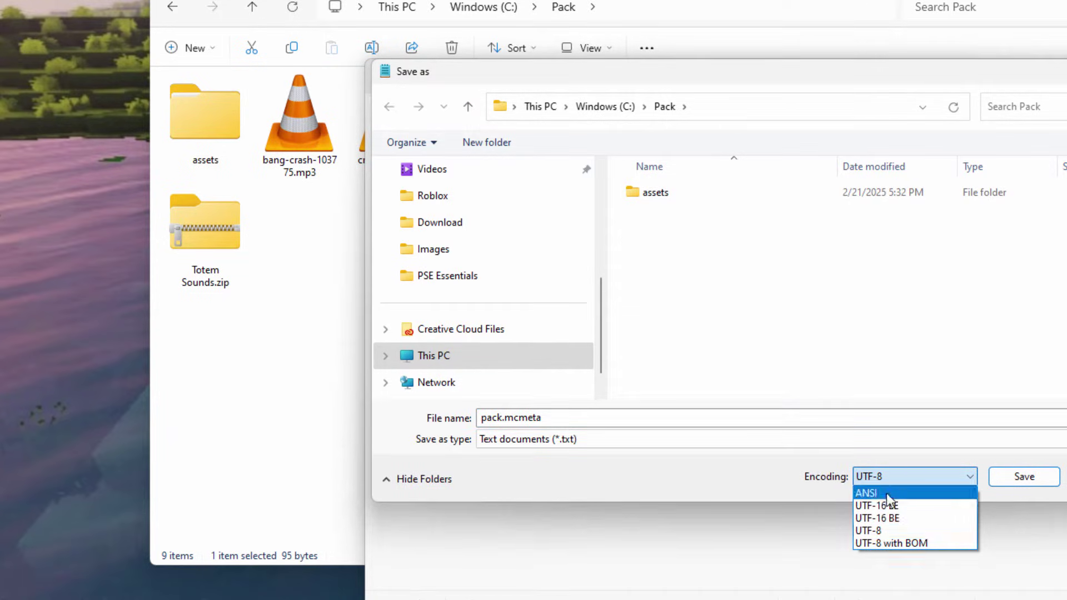
left_click(883, 492)
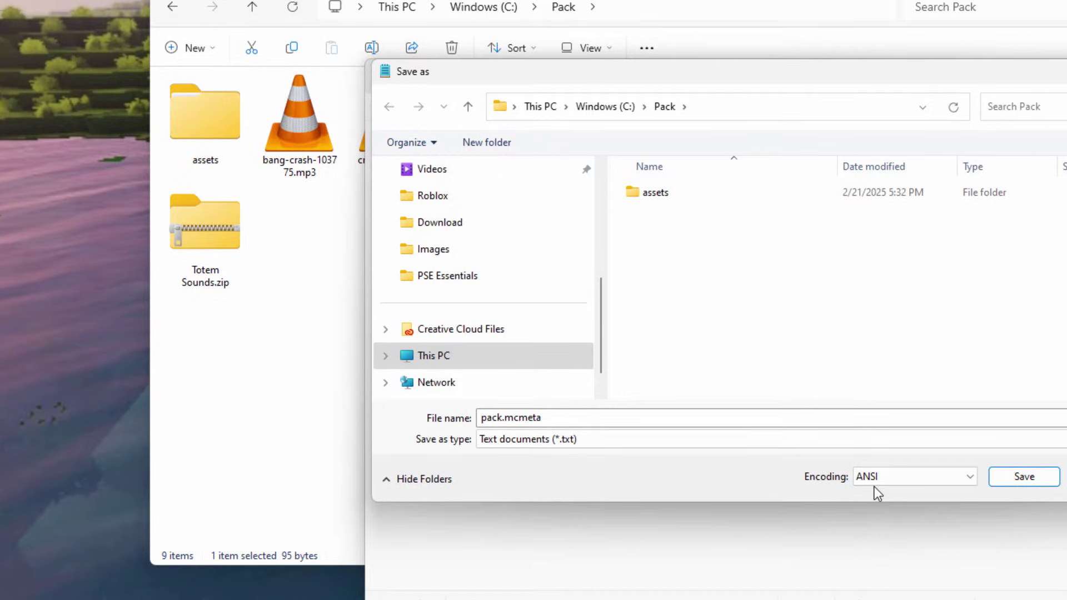
left_click(1022, 477)
left_click(709, 253)
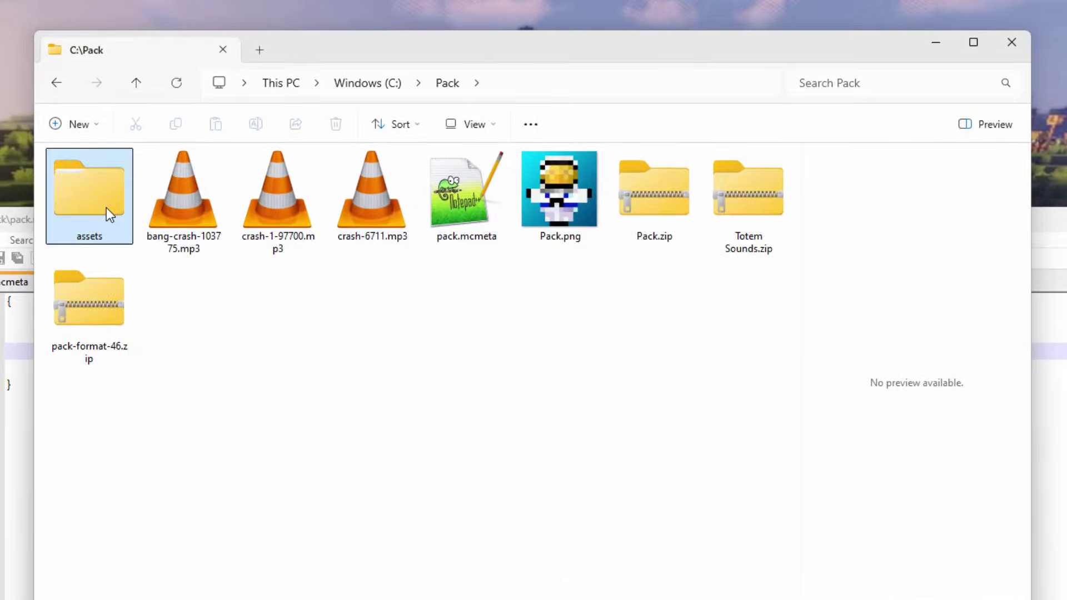
Step: Check the pack's folder hierarchy in File Explorer from assets through minecraft and sounds to item, then go through it again from Pack
double_click(236, 198)
double_click(106, 208)
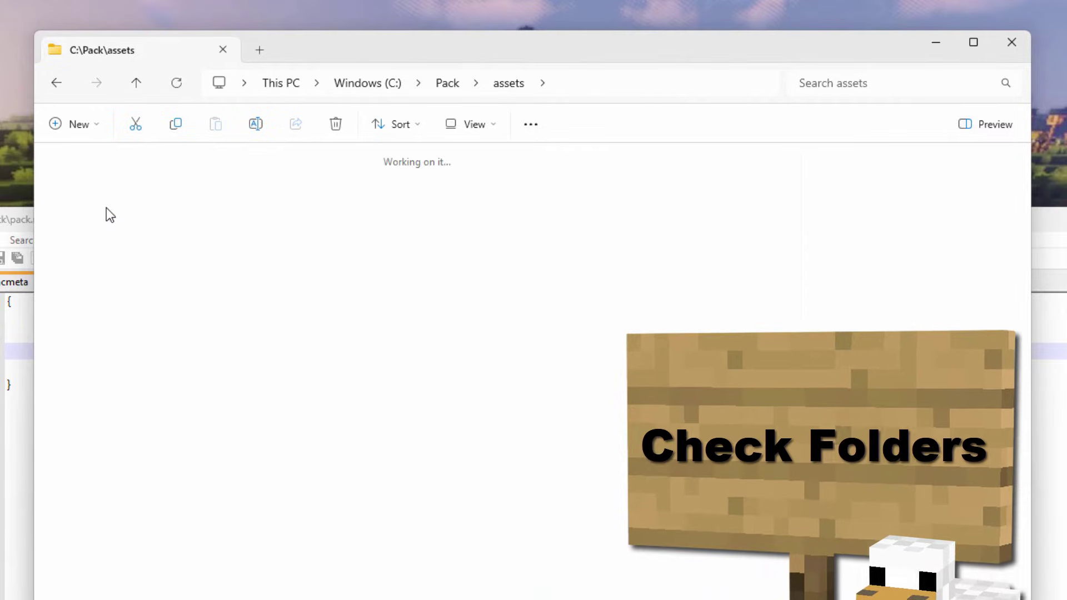
double_click(101, 205)
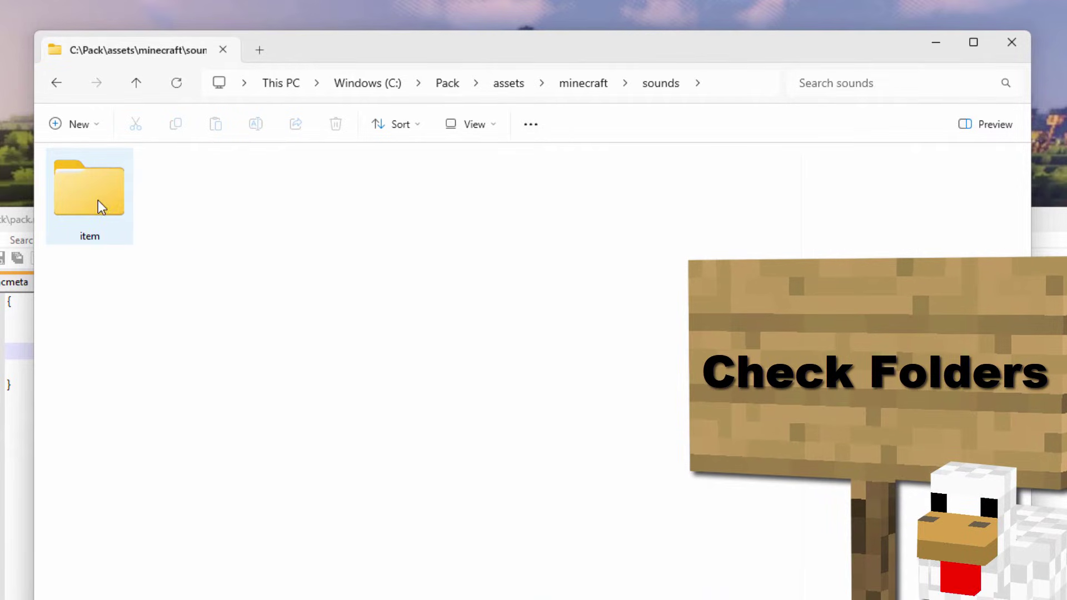
double_click(103, 205)
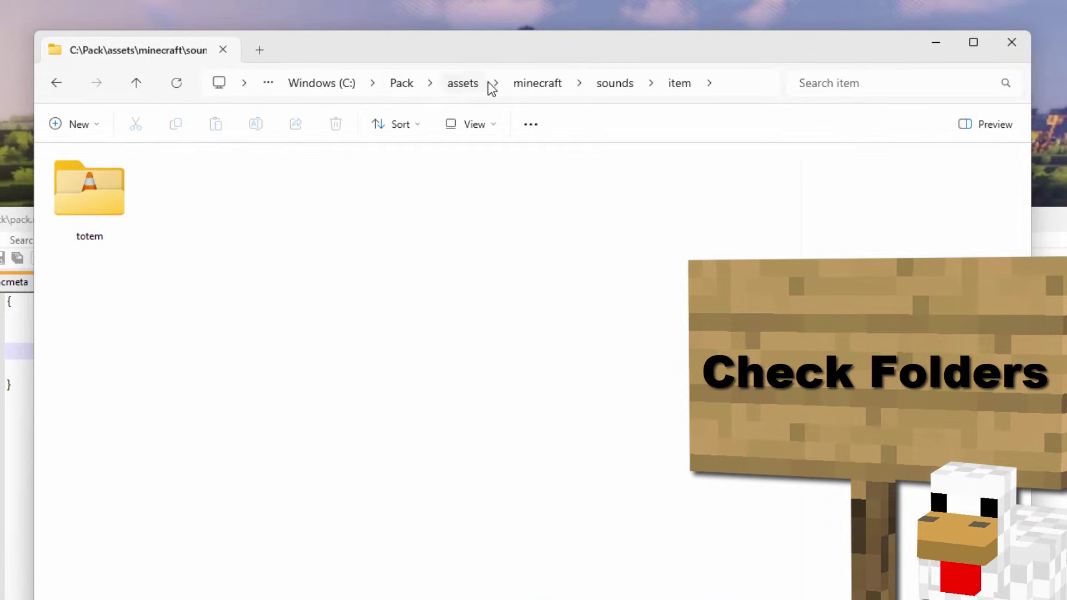
left_click(406, 86)
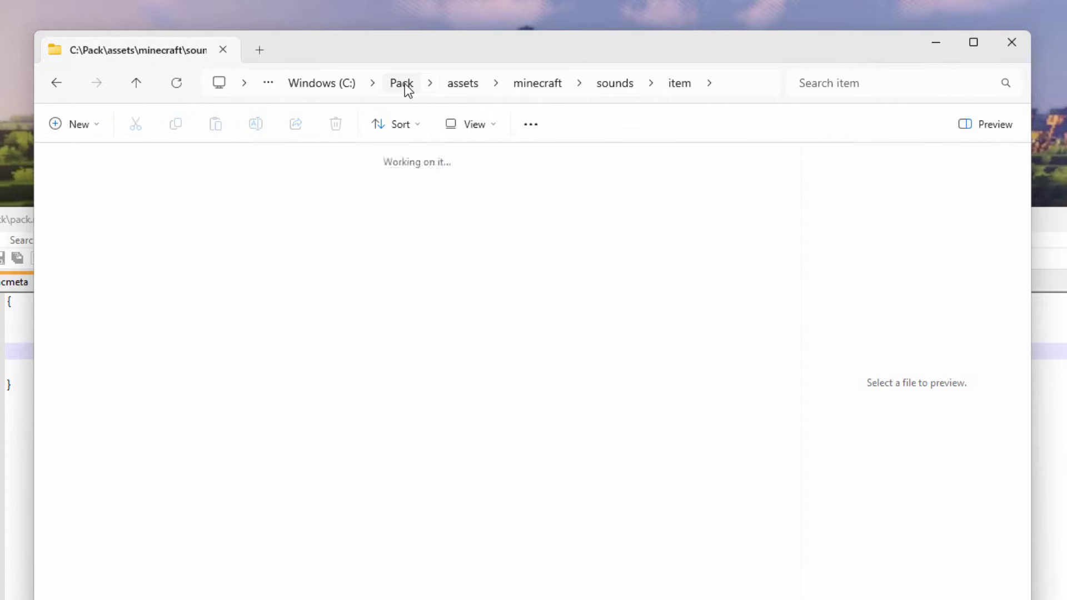
double_click(87, 217)
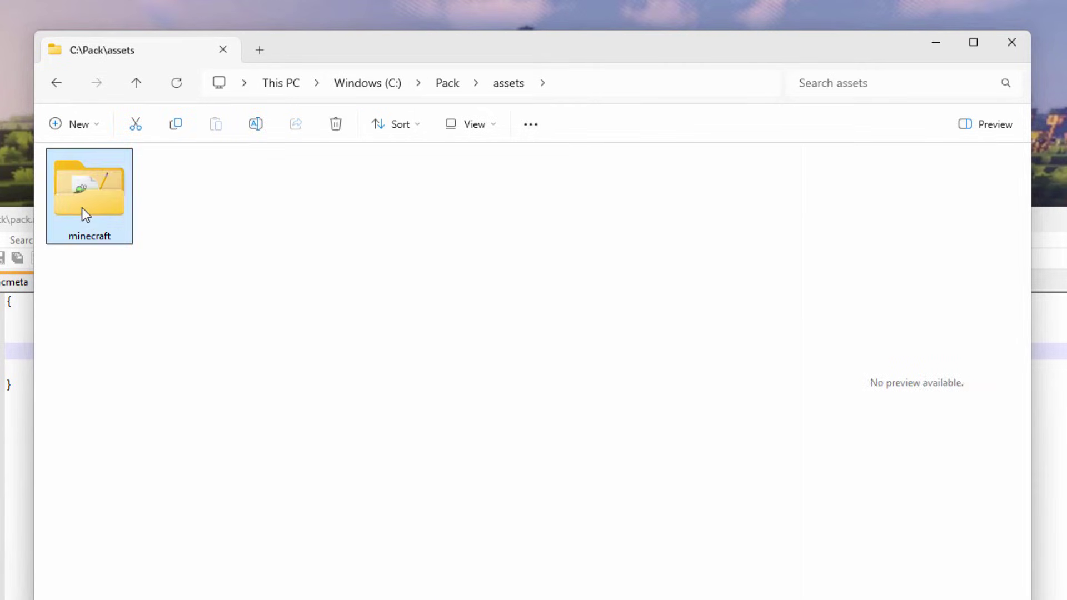
double_click(81, 208)
double_click(82, 208)
double_click(82, 207)
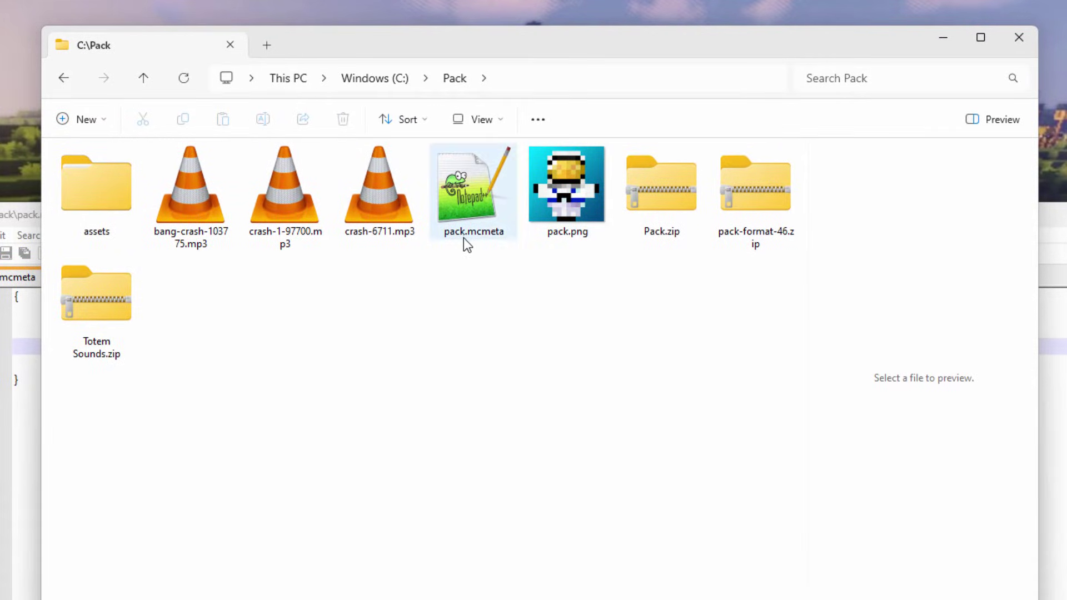
Step: Open pack.mcmeta in Notepad++, check the spelling and punctuation of its description and pack_format lines, and close it
double_click(471, 195)
left_click(423, 384)
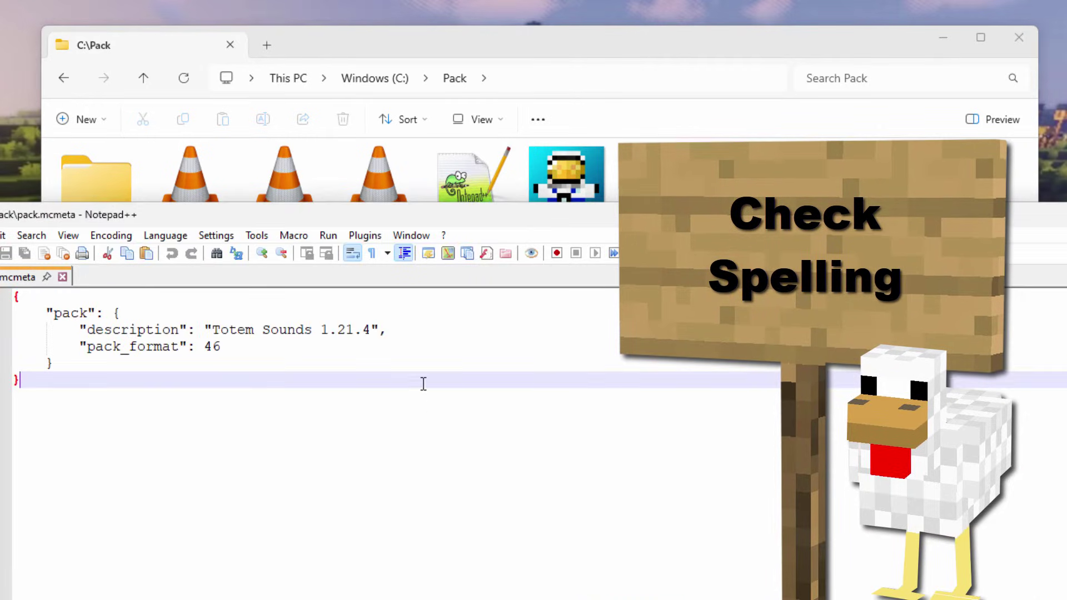
left_click(398, 338)
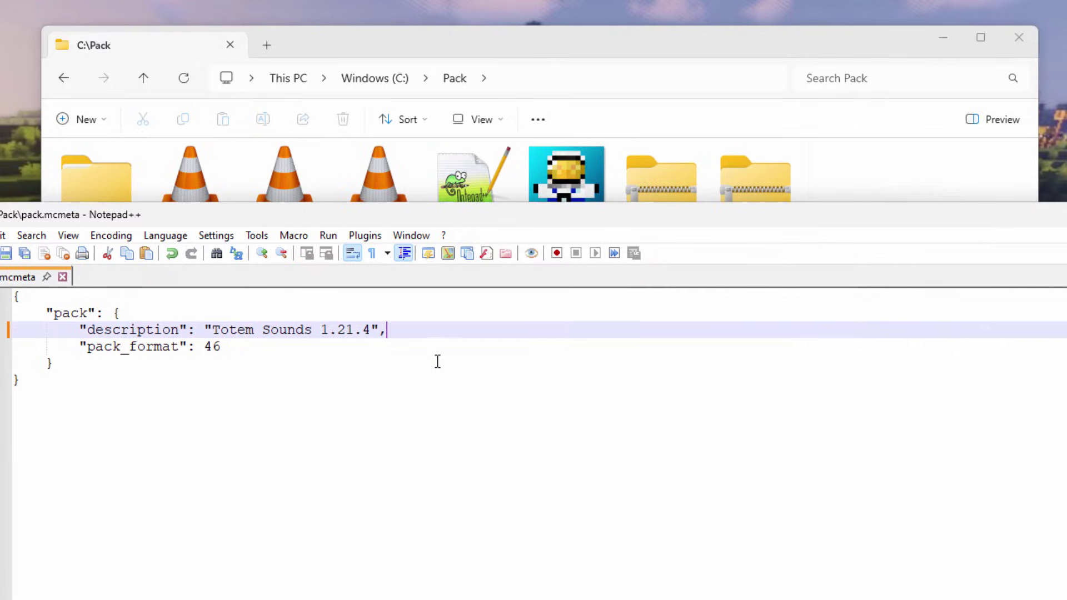
key("alt+F4")
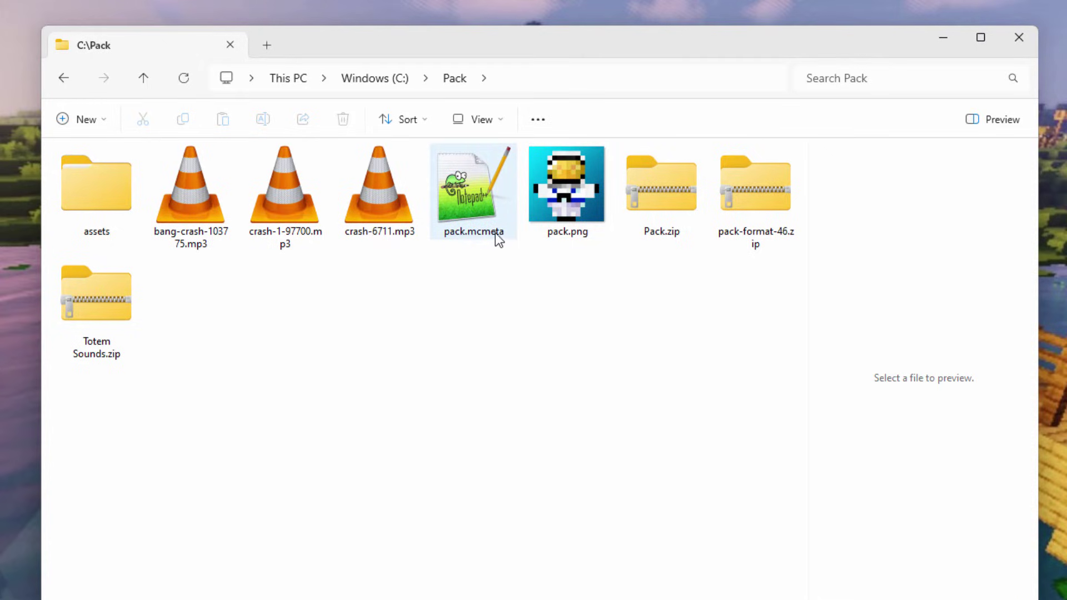
Step: Check the contents of the pack's assets folder and return to the Pack folder
double_click(115, 201)
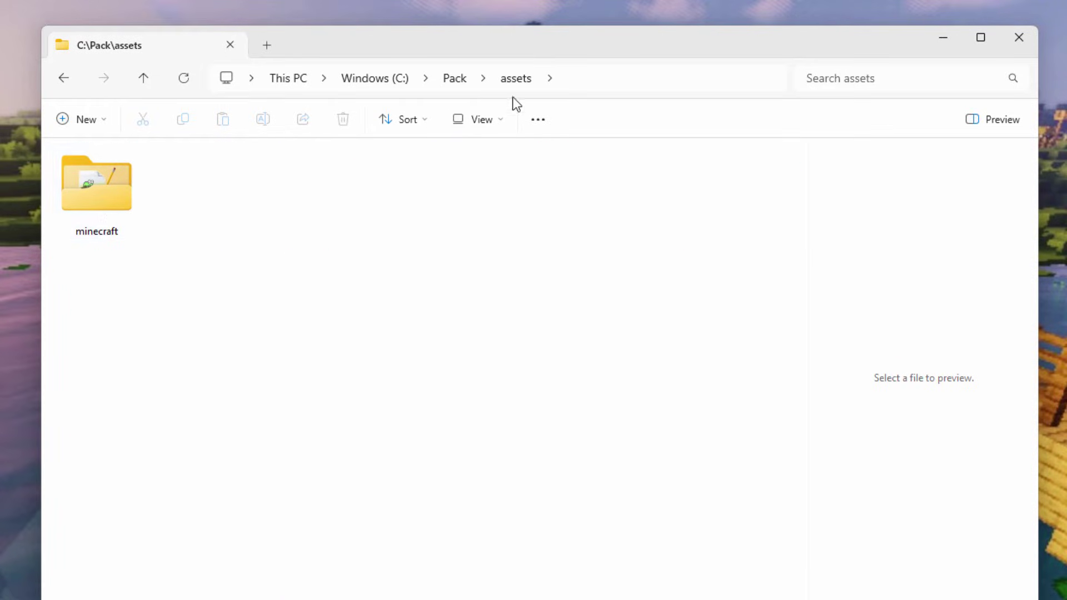
left_click(454, 78)
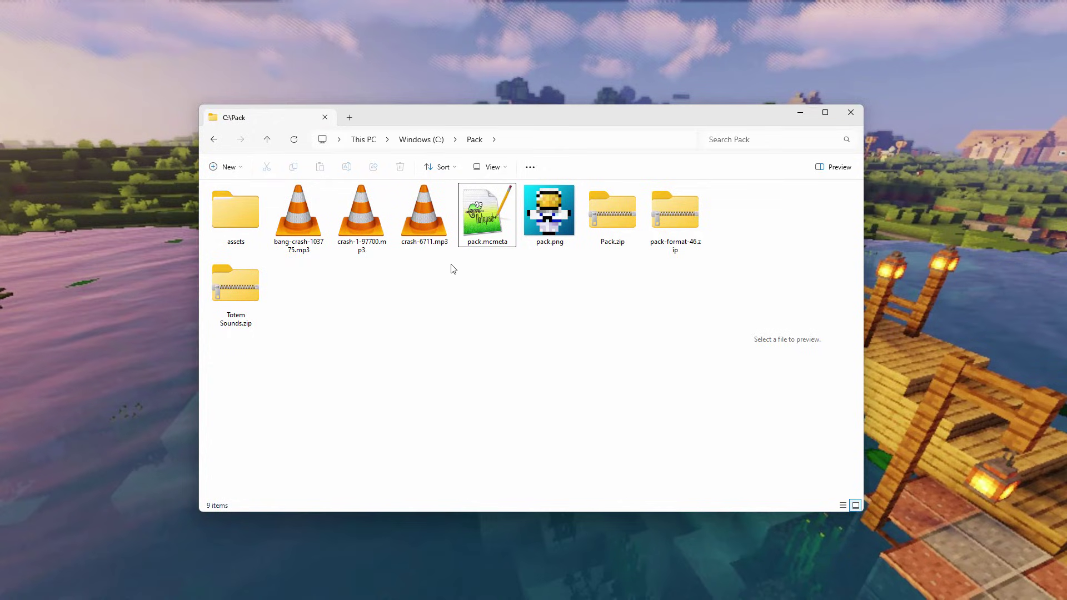
Step: Try changing the extension of crash-6711.mp3 to ogg by renaming it, and restore the mp3 extension
left_click(445, 244)
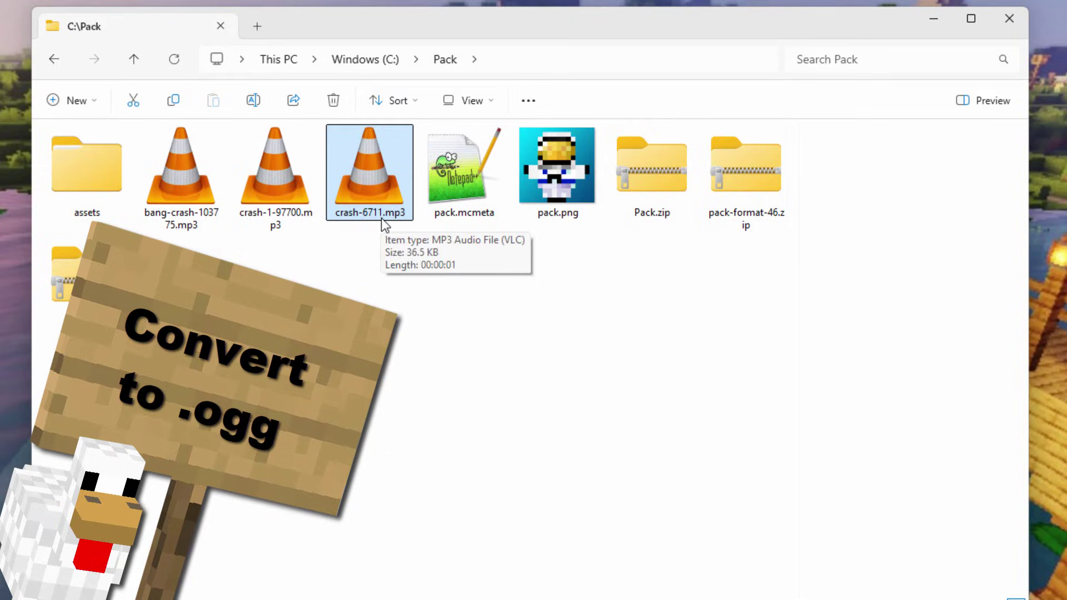
left_click(406, 214)
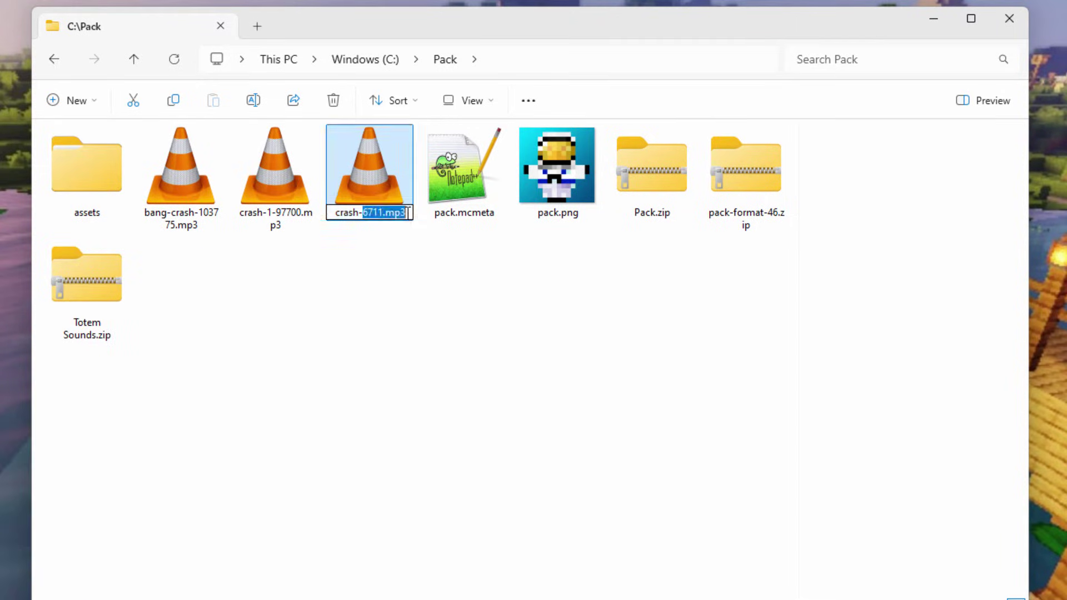
left_click(411, 214)
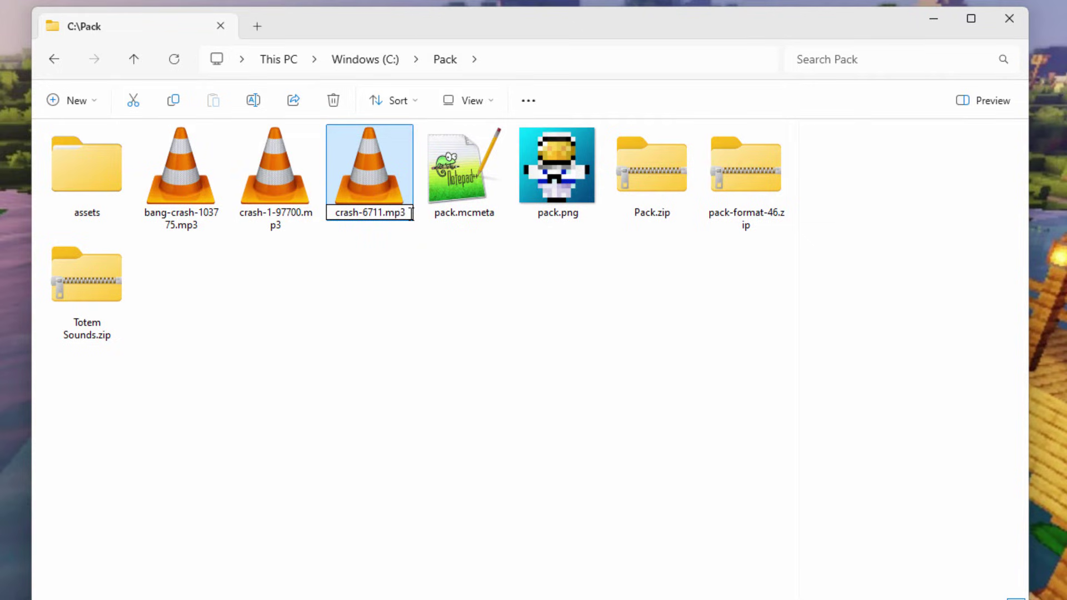
key("BackSpace")
key("BackSpace")
key("BackSpace")
type("ogg")
key("BackSpace")
key("BackSpace")
key("BackSpace")
type("mp3")
left_click(396, 286)
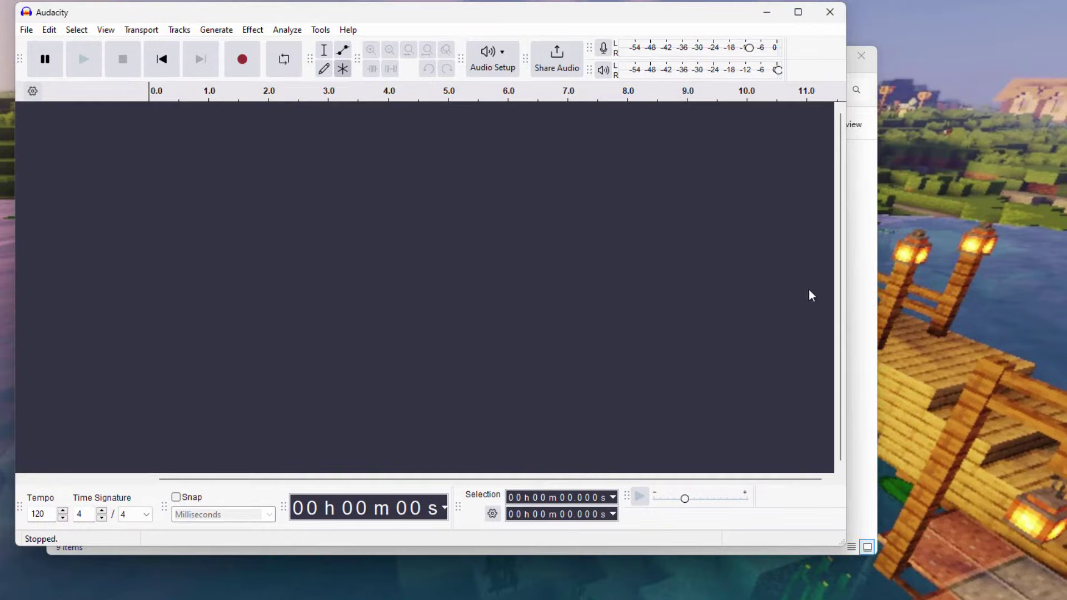
Step: Import crash-6711.mp3 from the Pack folder into the empty Audacity project
left_click(858, 278)
left_click_drag(439, 83, 644, 191)
left_click(585, 285)
left_click_drag(585, 285, 194, 223)
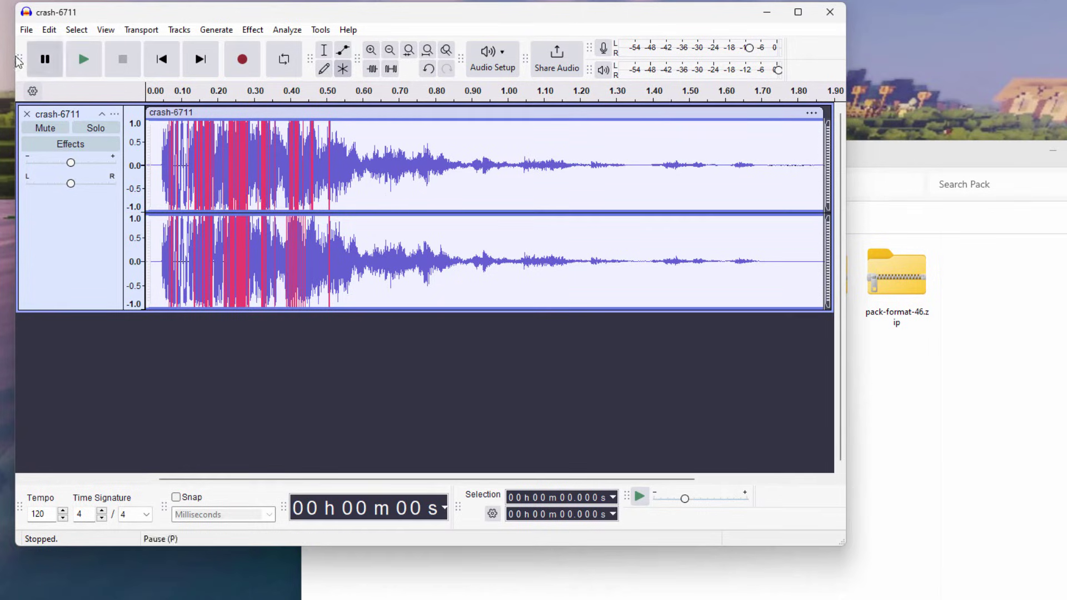
Step: Set up an audio export named crash-6711.ogg in Ogg Vorbis format with C:\Pack as the destination folder
left_click(26, 31)
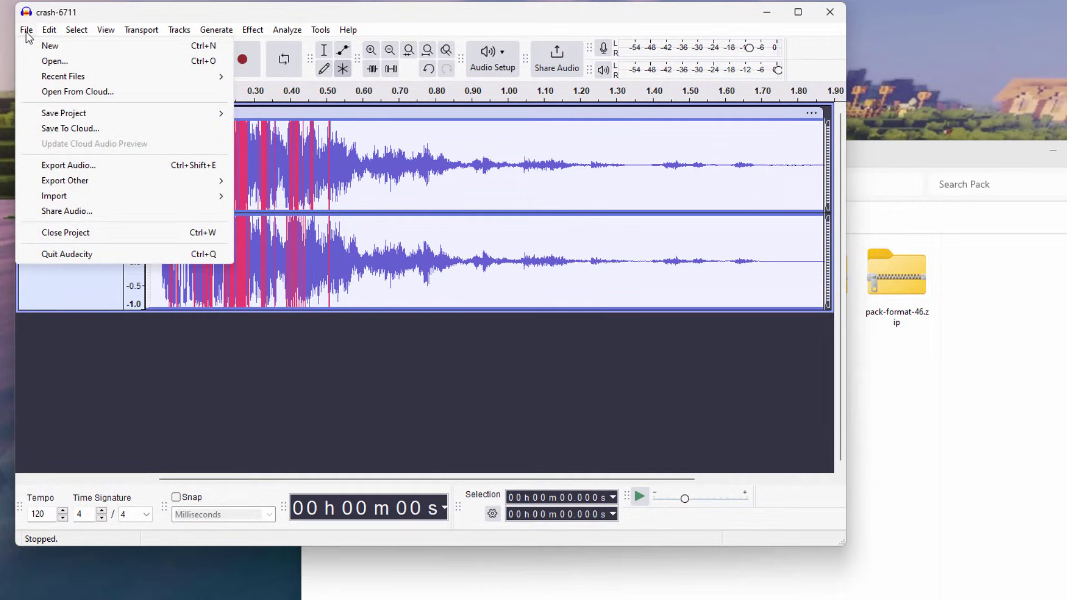
left_click(66, 165)
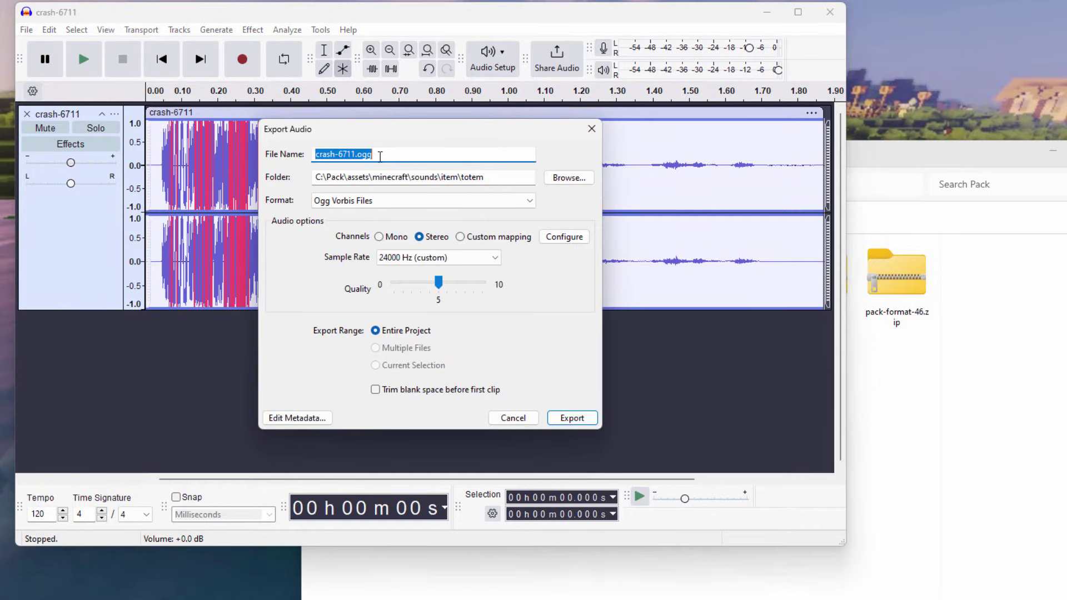
left_click(381, 157)
left_click(384, 201)
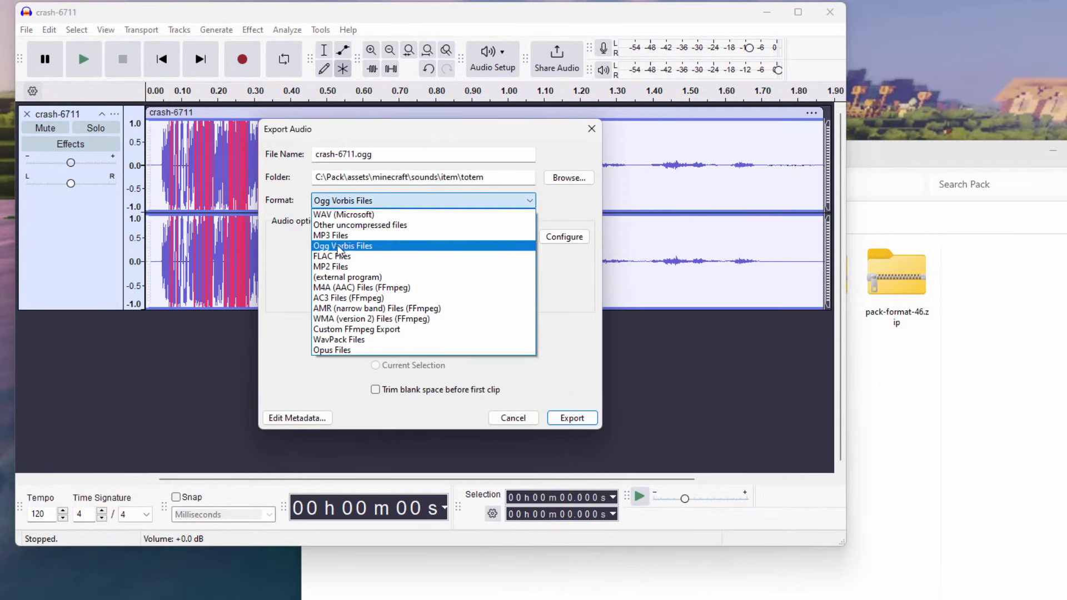
left_click(389, 195)
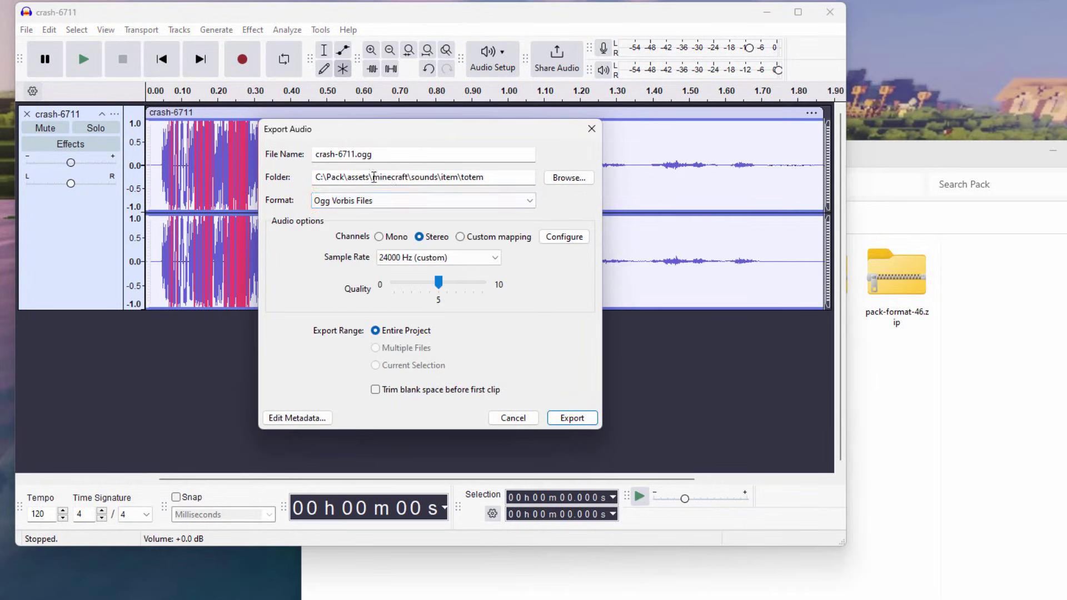
left_click(567, 178)
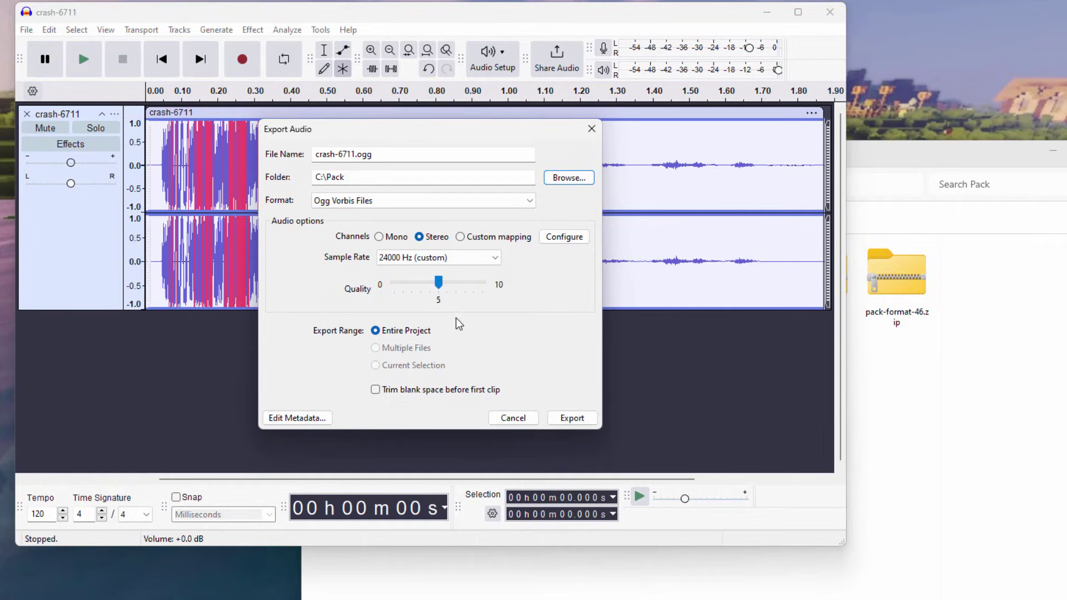
Step: Set the export to mono with a 48000 Hz sample rate and export the audio
left_click(379, 236)
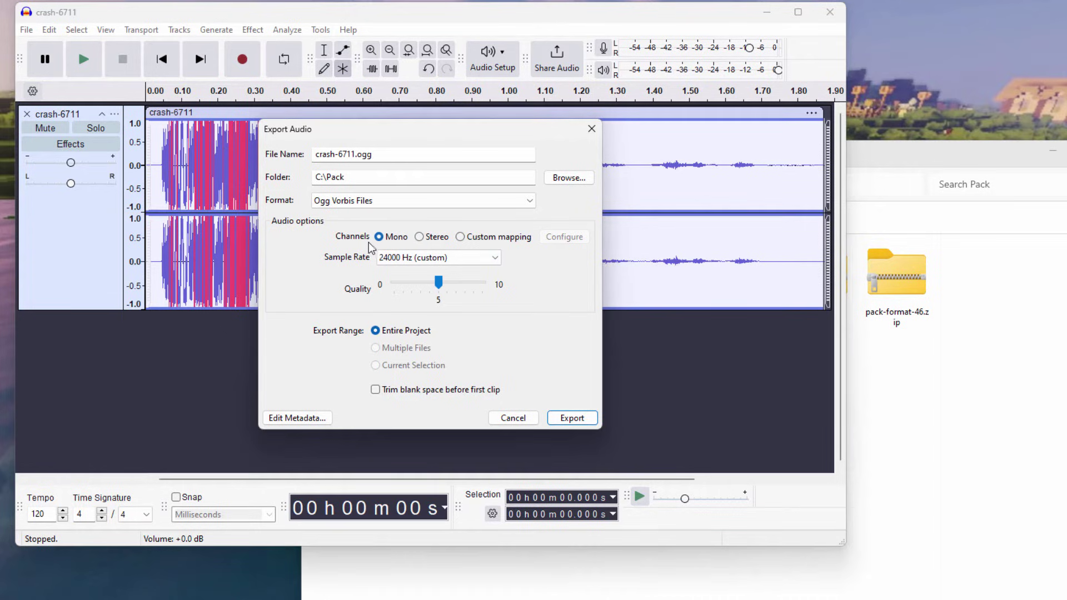
left_click(496, 259)
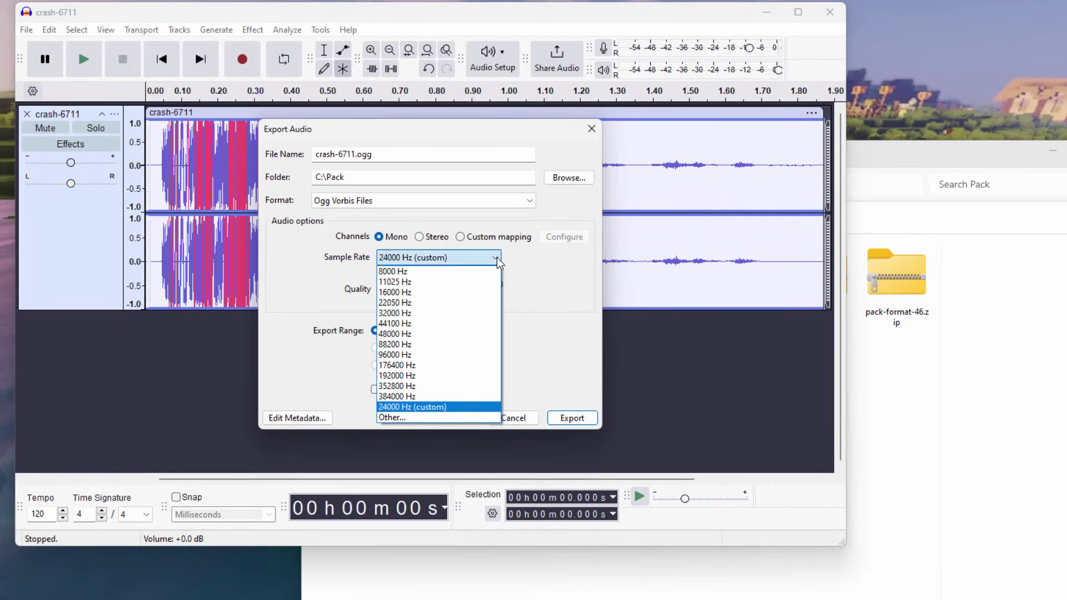
left_click(434, 334)
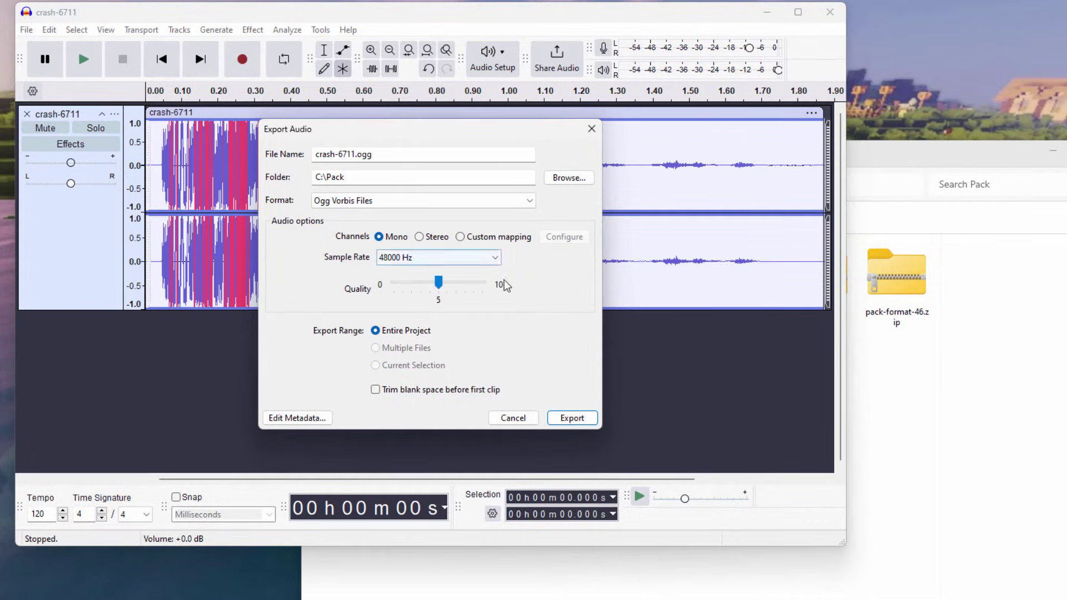
left_click(558, 420)
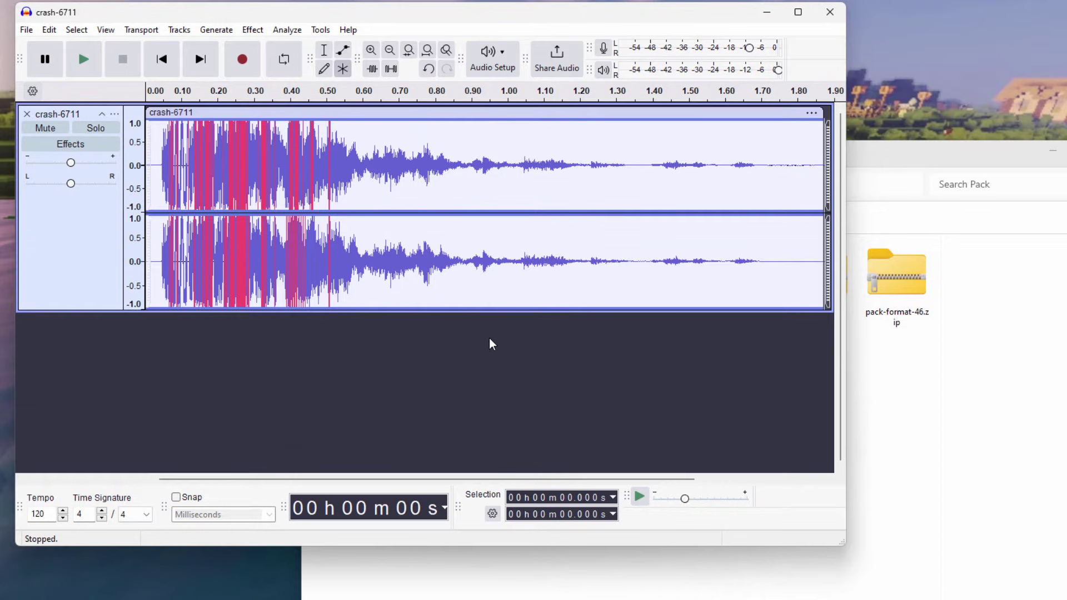
mouse_move(435, 24)
left_mouse_down()
mouse_move(410, 25)
mouse_move(436, 28)
left_mouse_up()
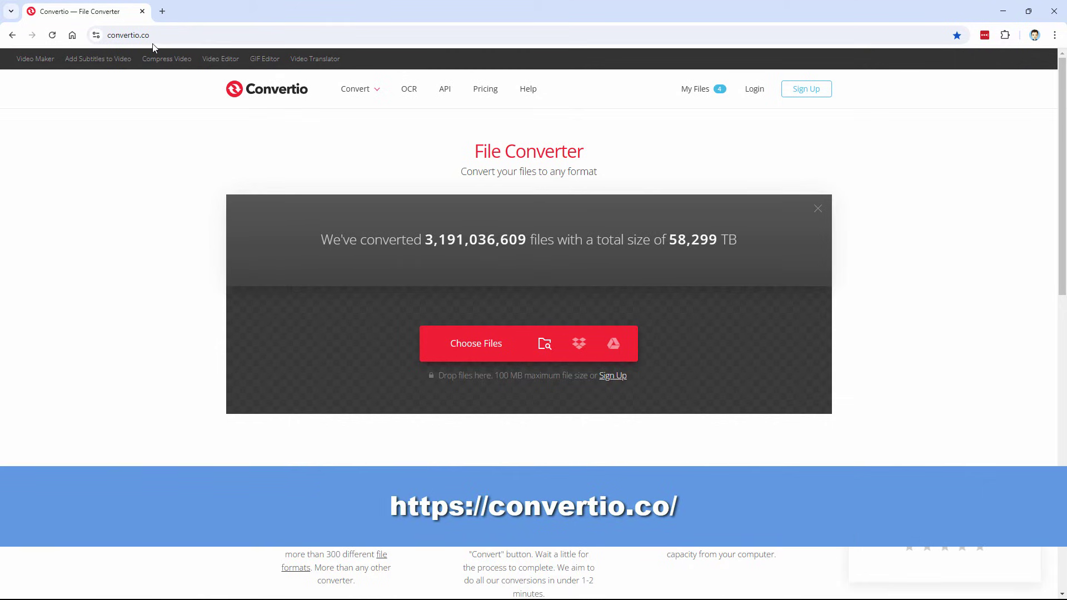
Step: On convertio.co, add crash-1-97700.mp3 from the Pack folder and choose OGG as its output format
left_click(491, 345)
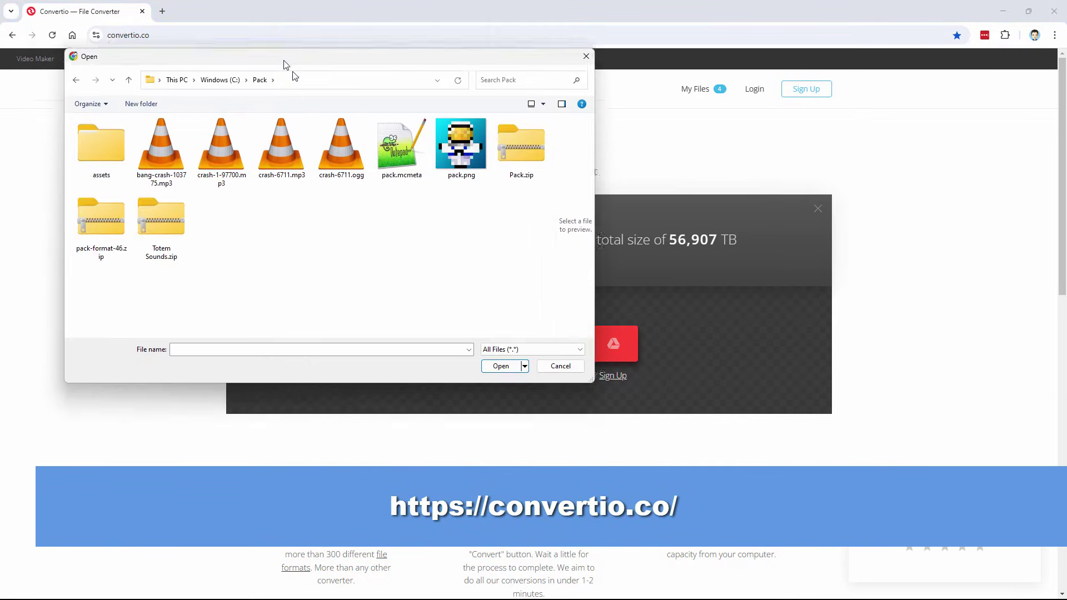
left_click(324, 185)
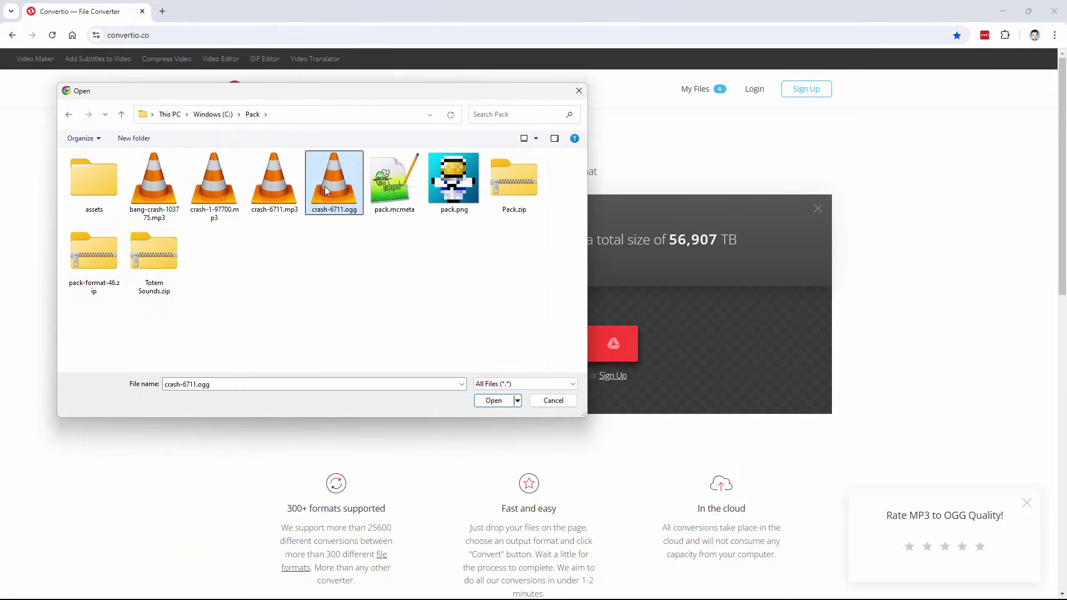
left_click(222, 194)
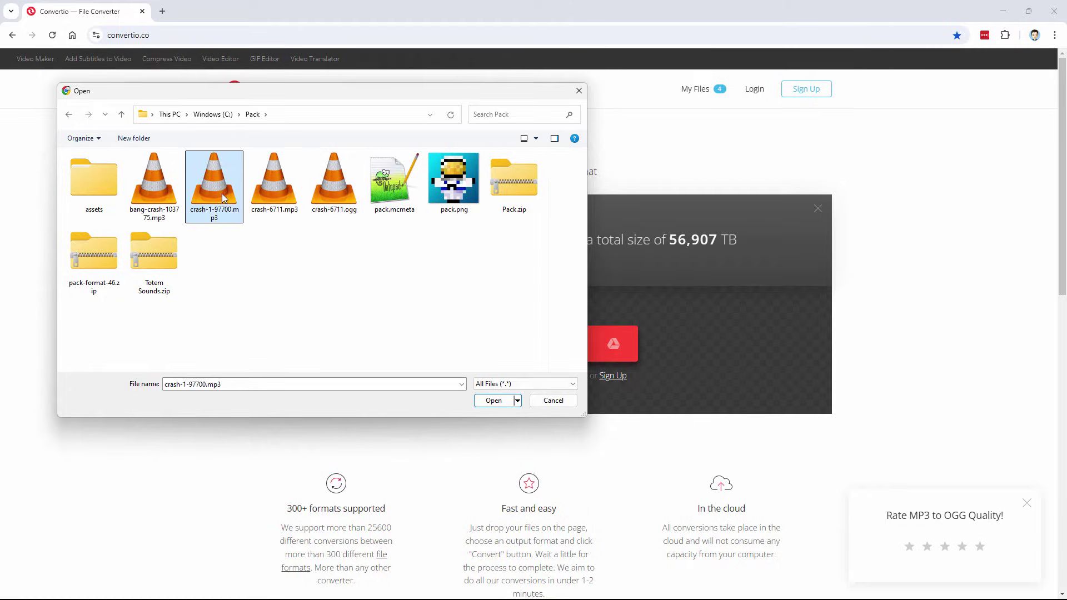
left_click(494, 401)
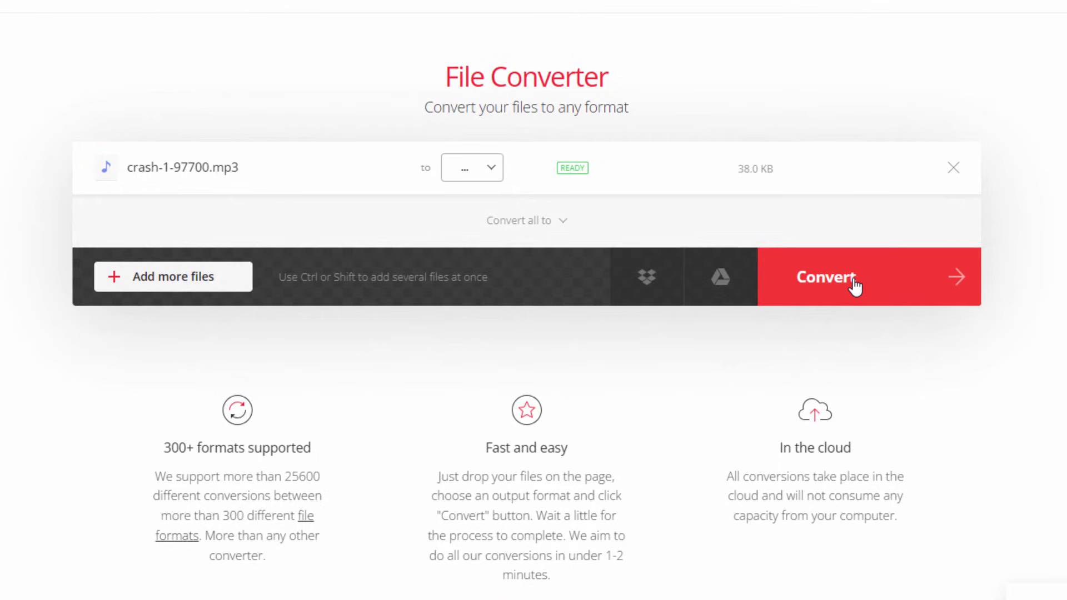
left_click(855, 285)
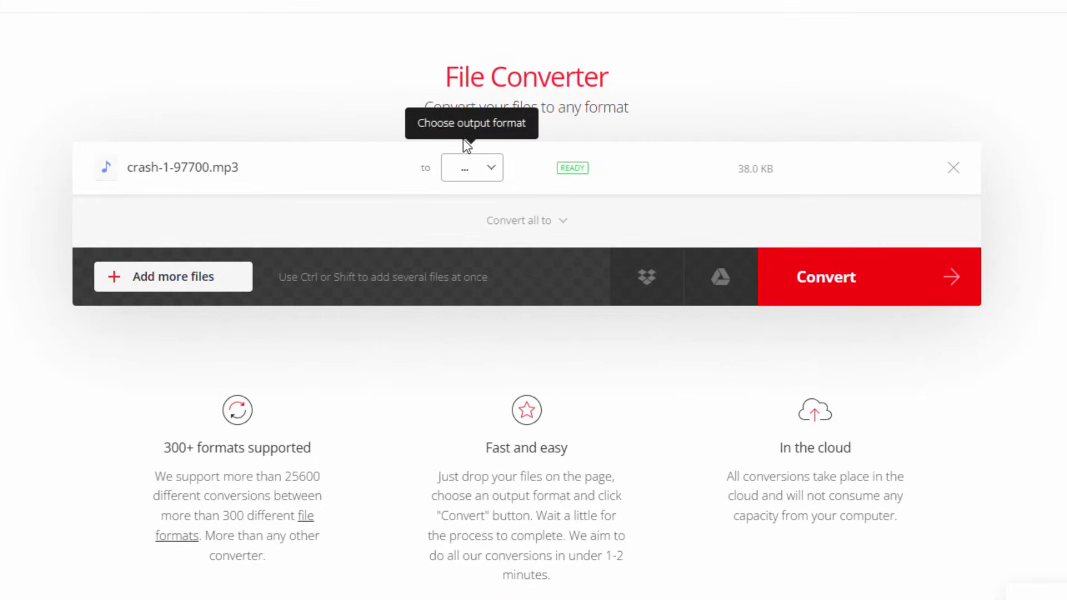
left_click(491, 167)
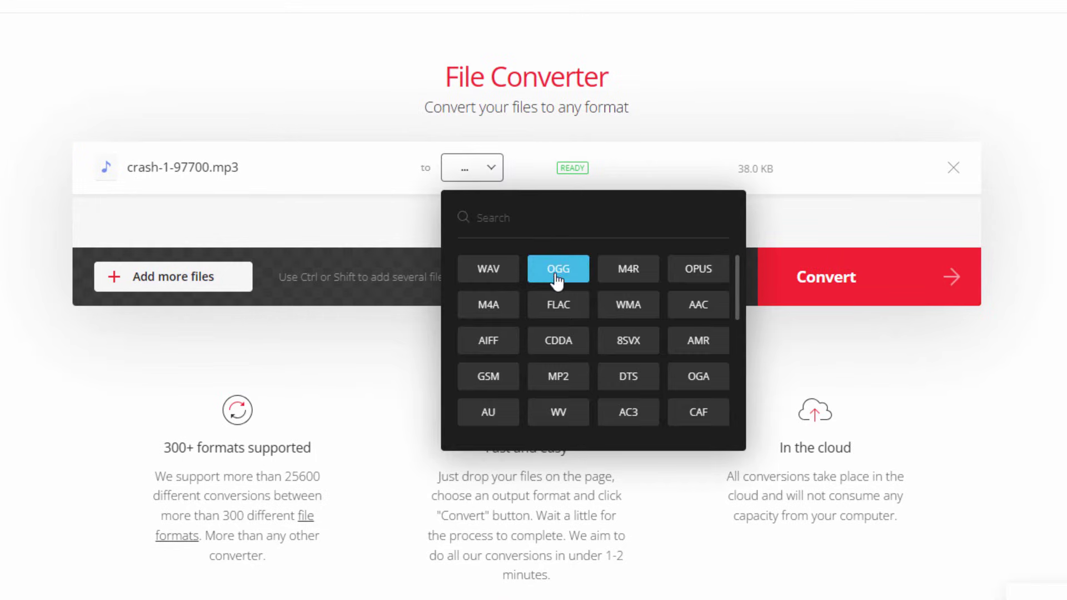
left_click(493, 200)
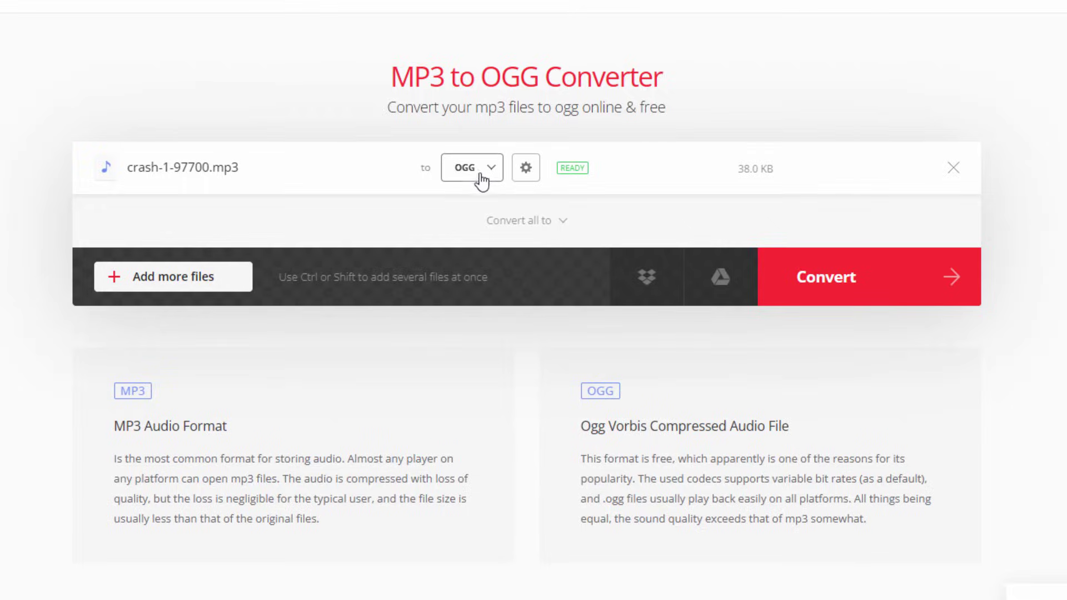
Step: Set the conversion's audio channels to Mono (1.0) and start converting crash-1-97700.mp3
left_click(528, 172)
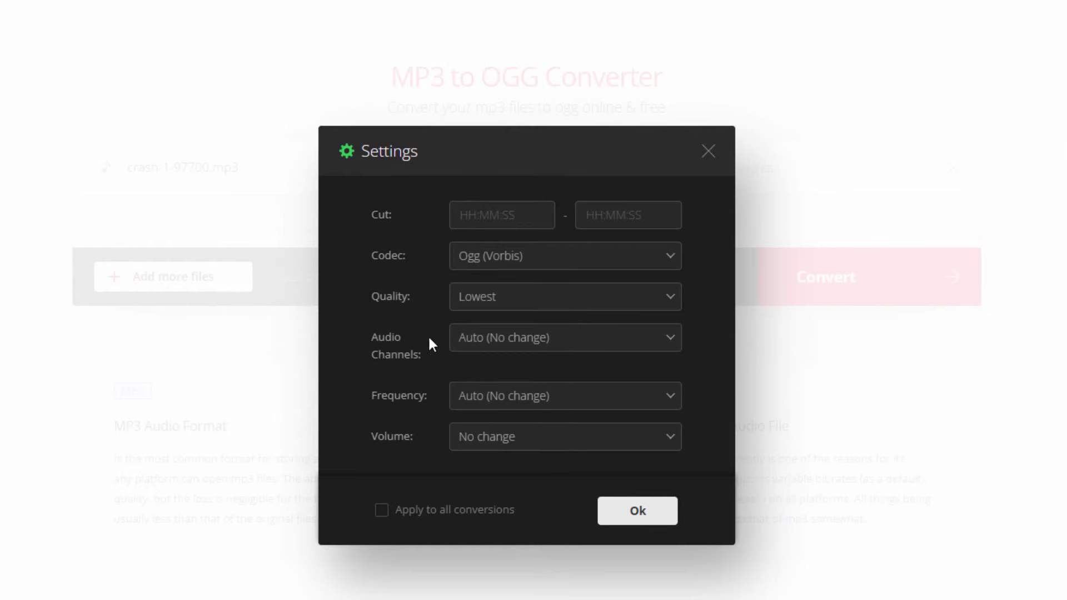
left_click(552, 340)
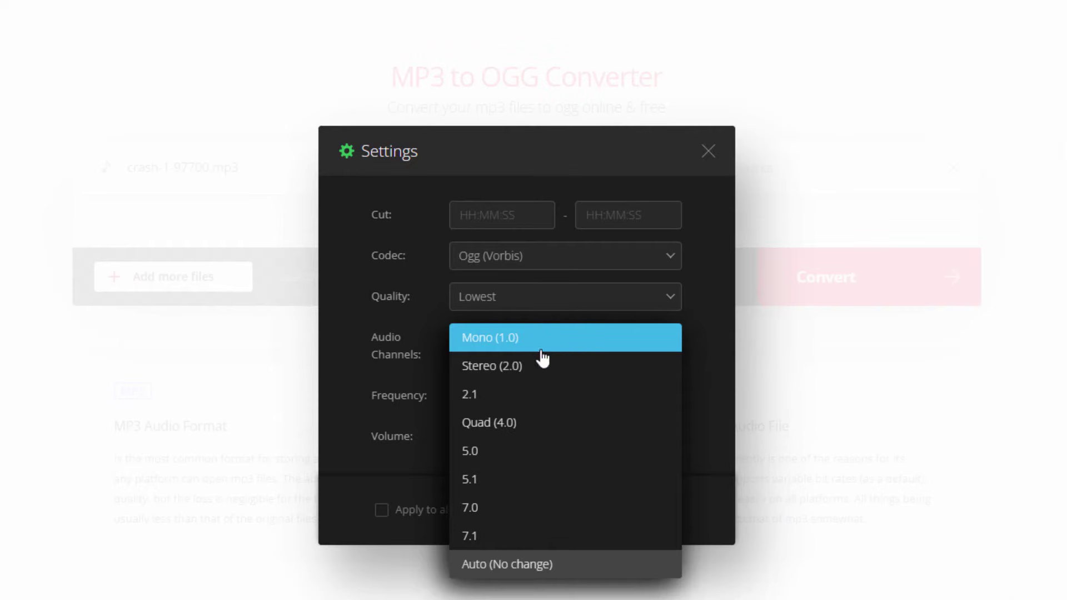
left_click(520, 343)
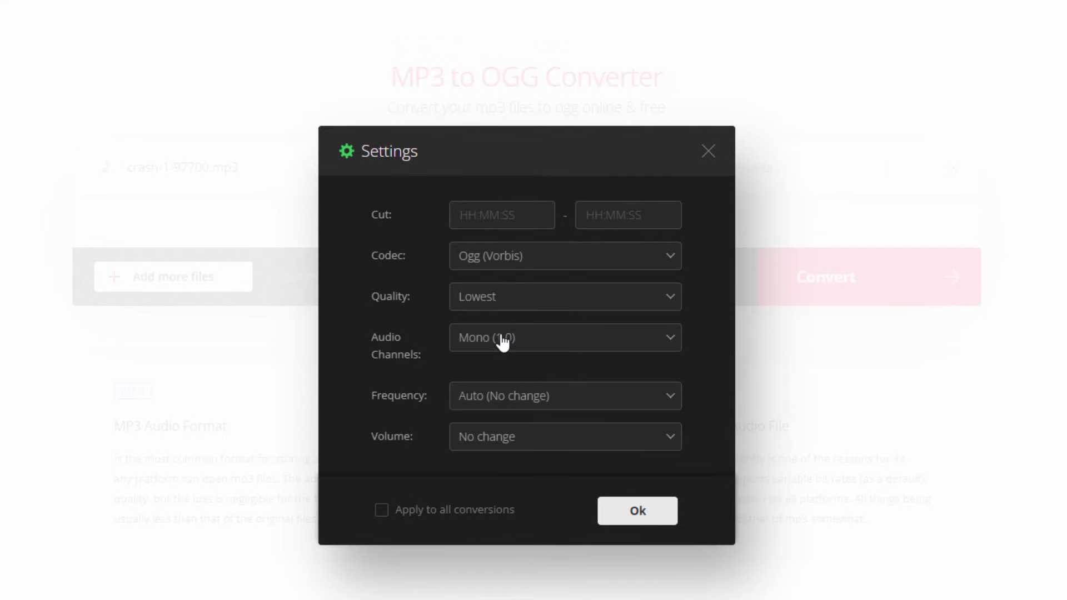
left_click(654, 505)
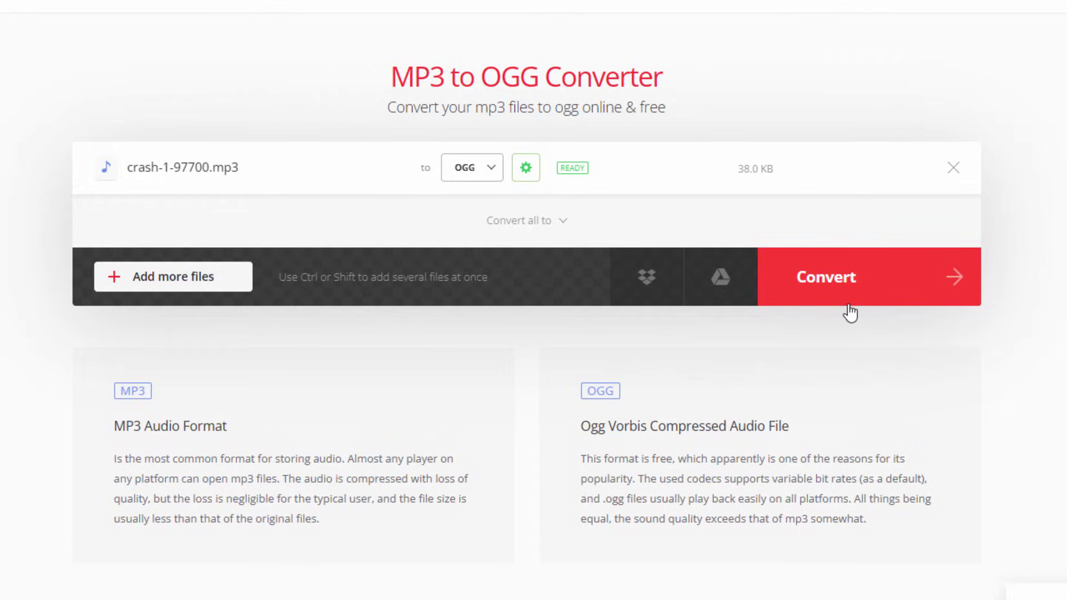
left_click(837, 288)
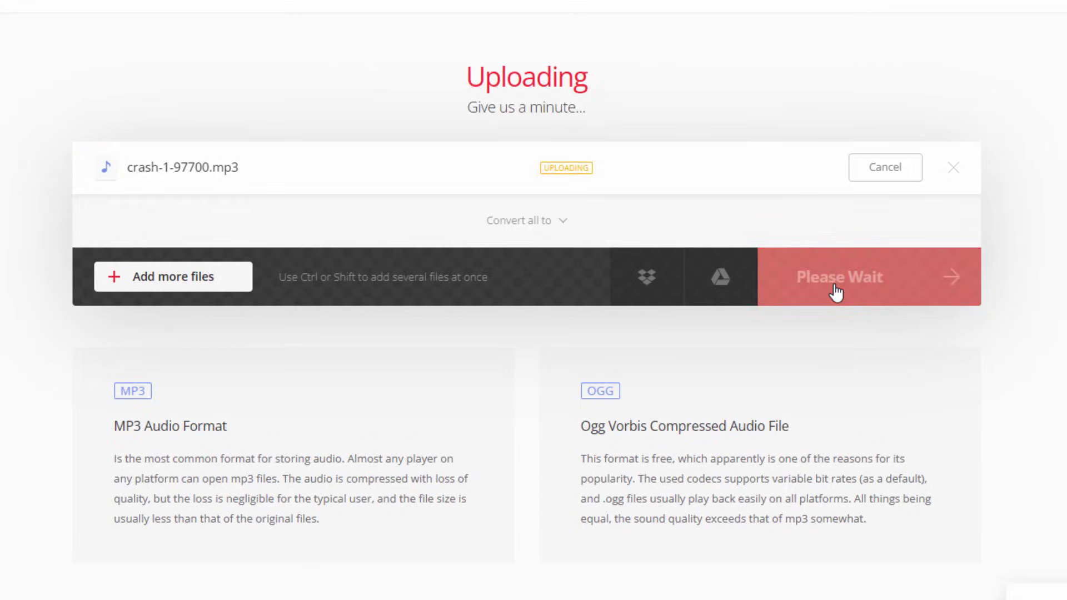